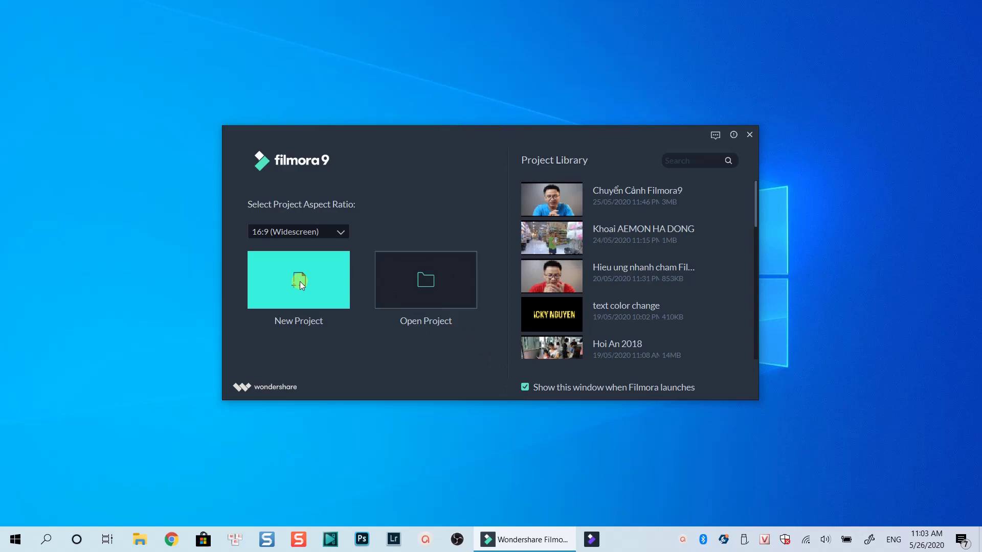
Start a new project and drag the Default Title preset onto the timeline start.
click(300, 282)
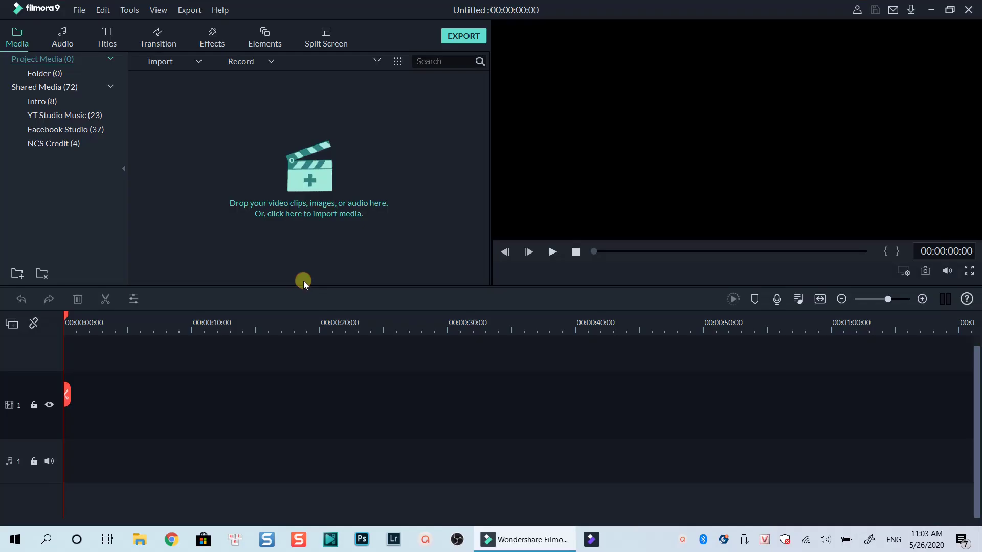
click(106, 39)
click(51, 136)
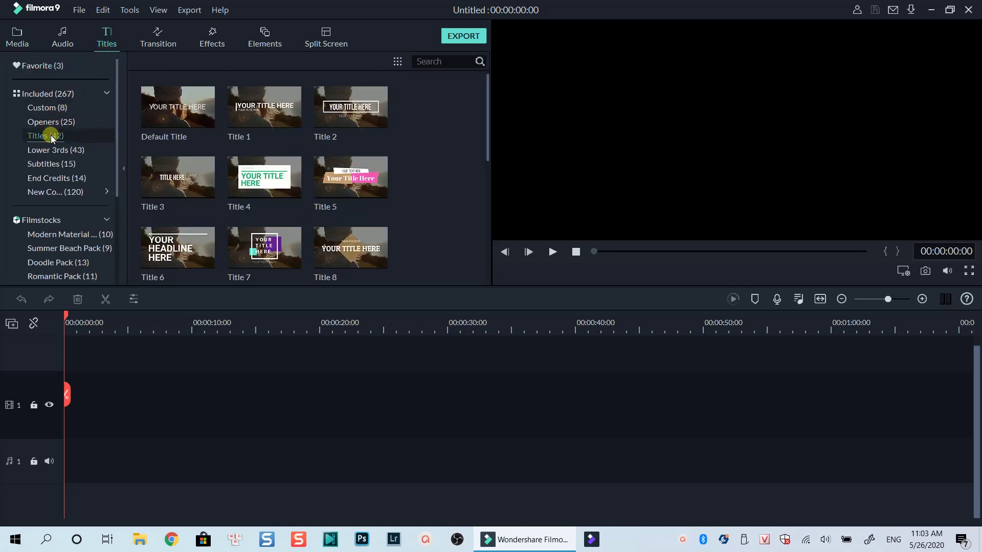
drag(172, 121, 71, 412)
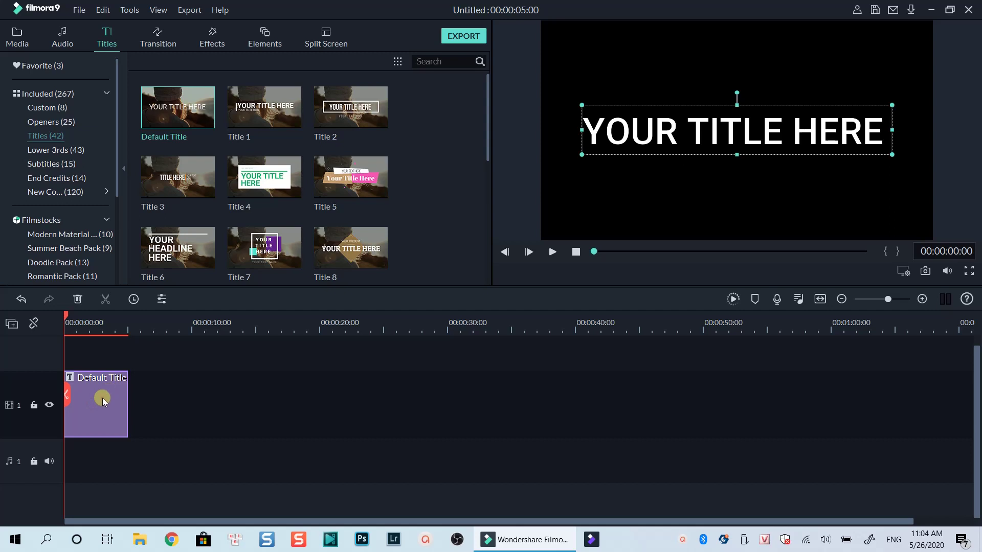
Change the title text to 'Flicker Text' in Bebas Neue at size 100.
double_click(102, 397)
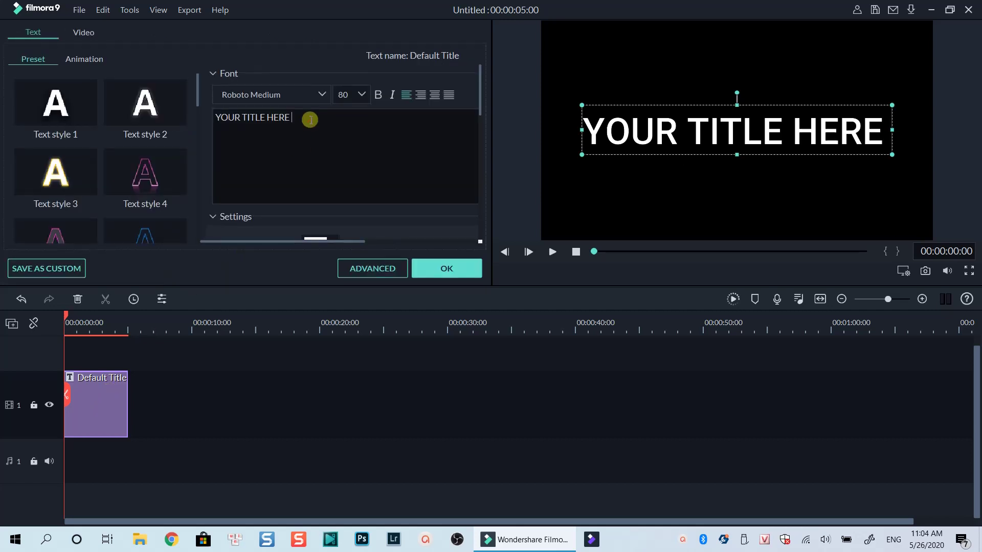
drag(306, 117, 212, 119)
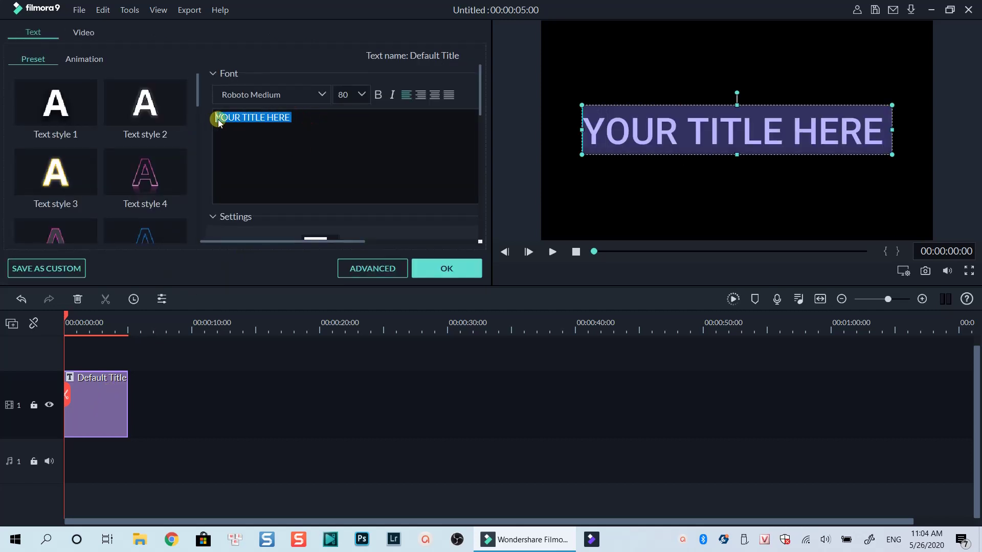
text(Flicke)
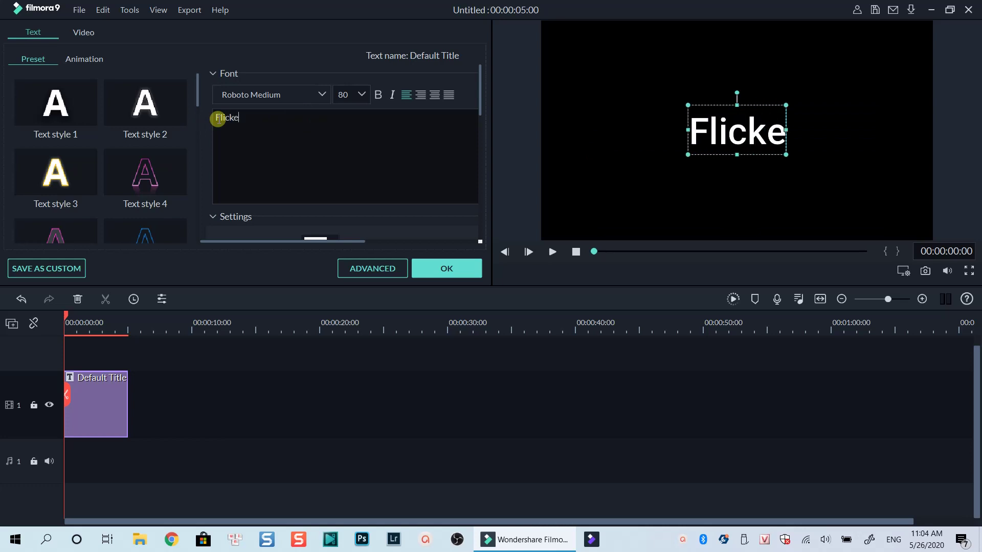
text(r Tẽx)
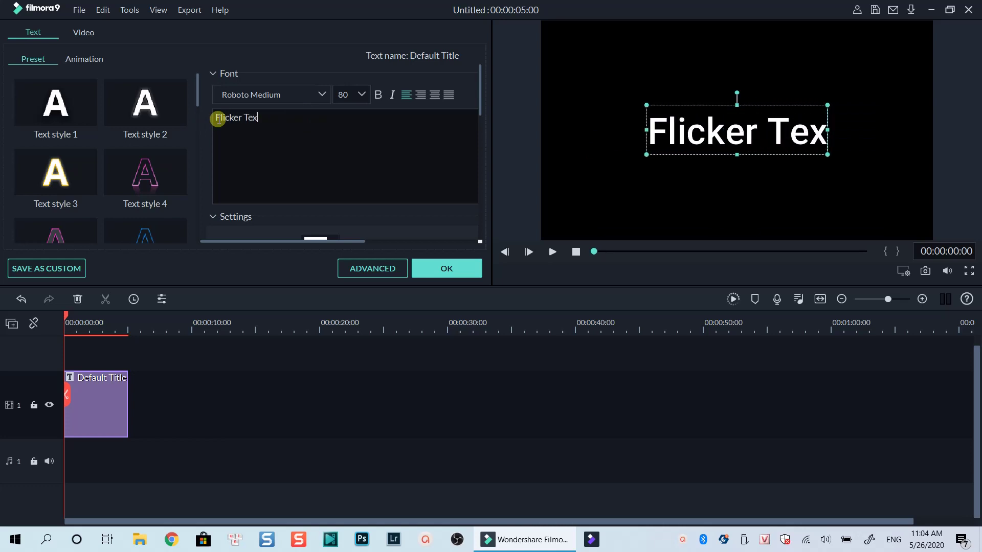
text(t)
key(ctrl+a)
text(Bebas Neue)
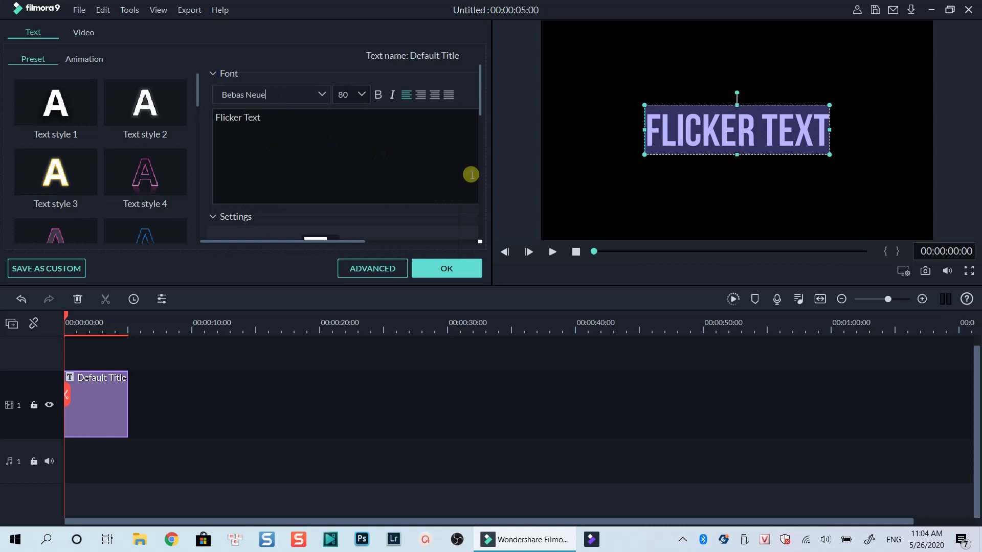
double_click(350, 98)
text(100)
click(375, 158)
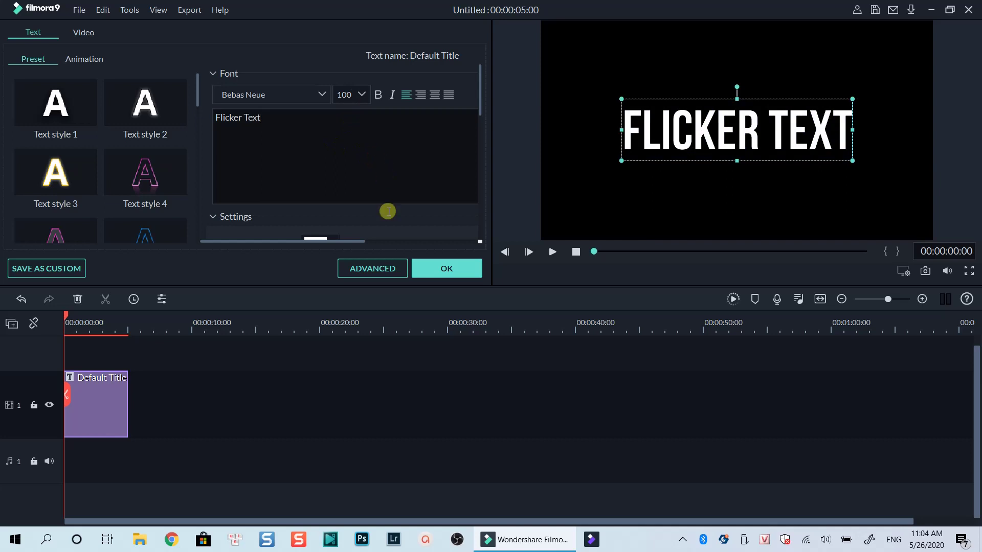
Confirm the title edits, then fit the timeline and zoom in to frame-level detail.
click(447, 269)
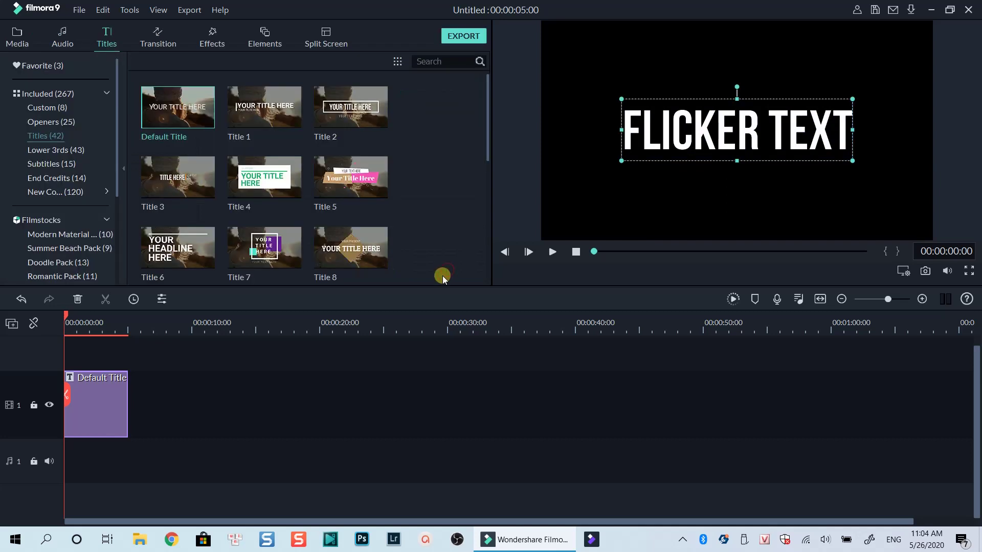
click(235, 415)
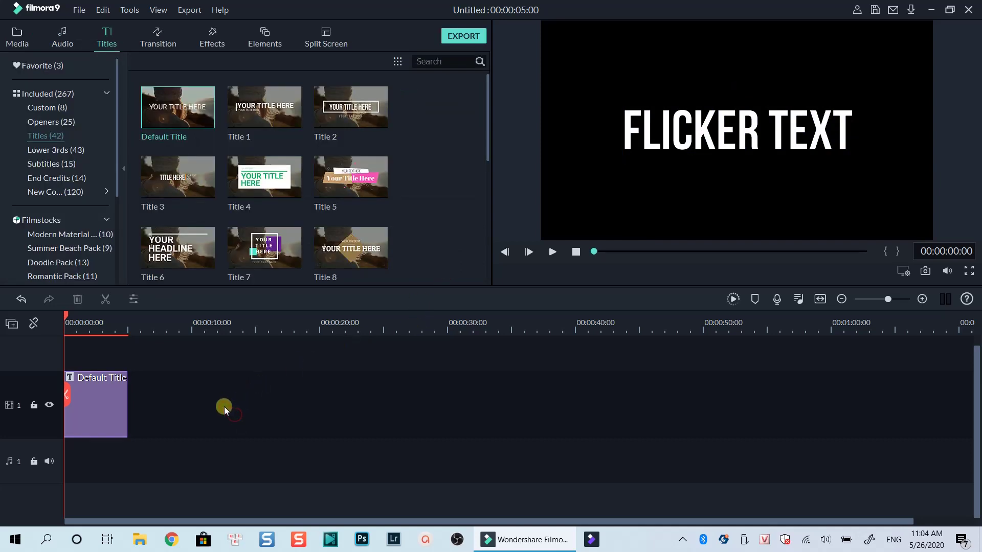
click(820, 299)
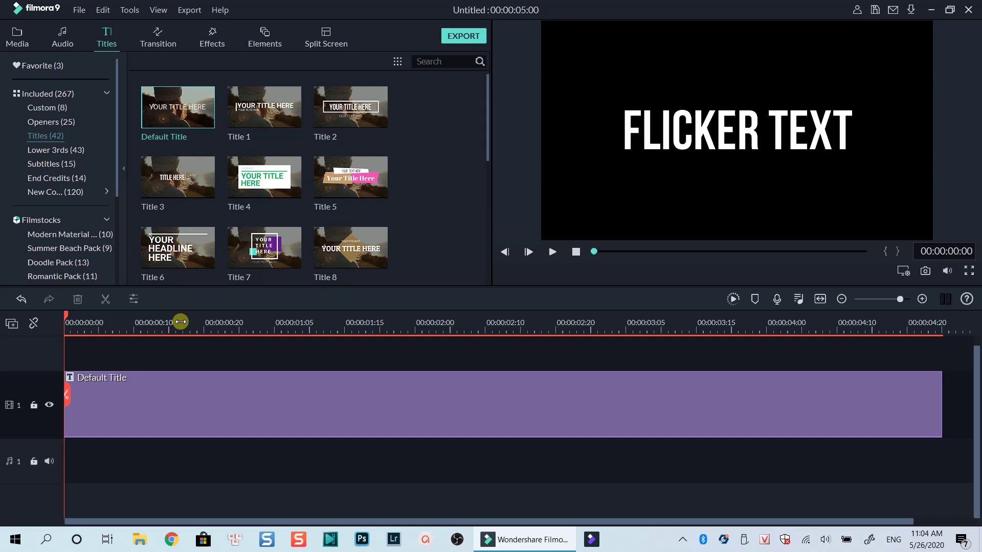
key(ctrl+equal)
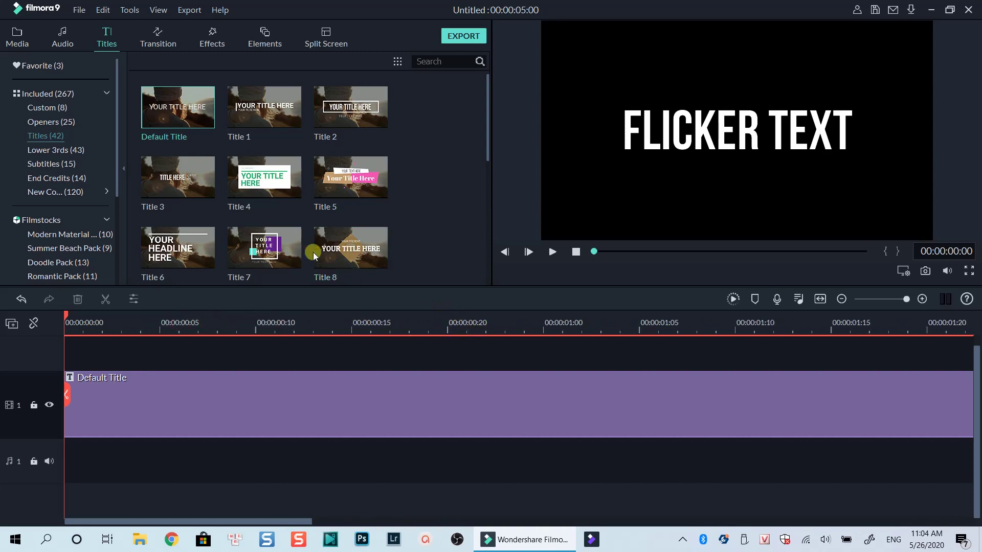
Drag the Black sample color onto the track above the Flicker Text title.
click(19, 39)
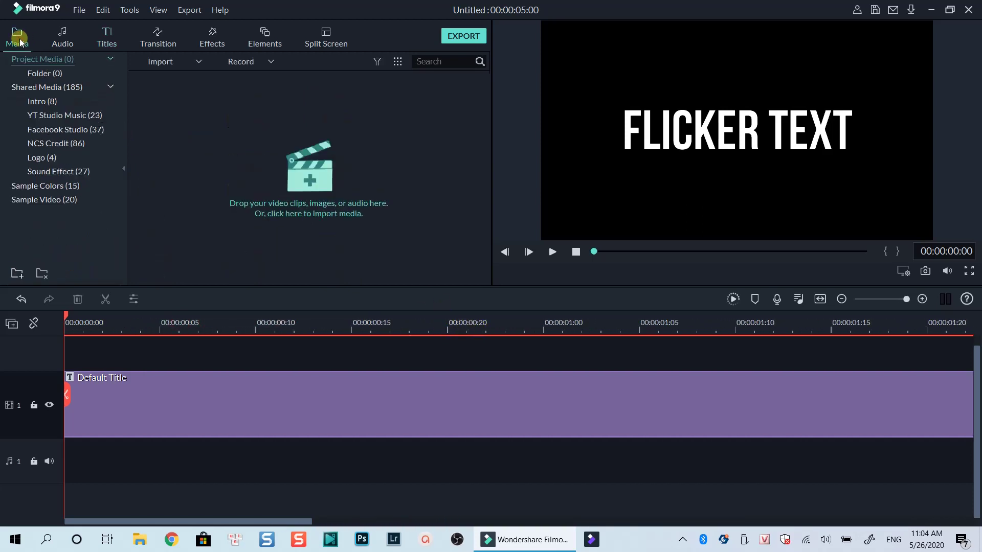
click(48, 186)
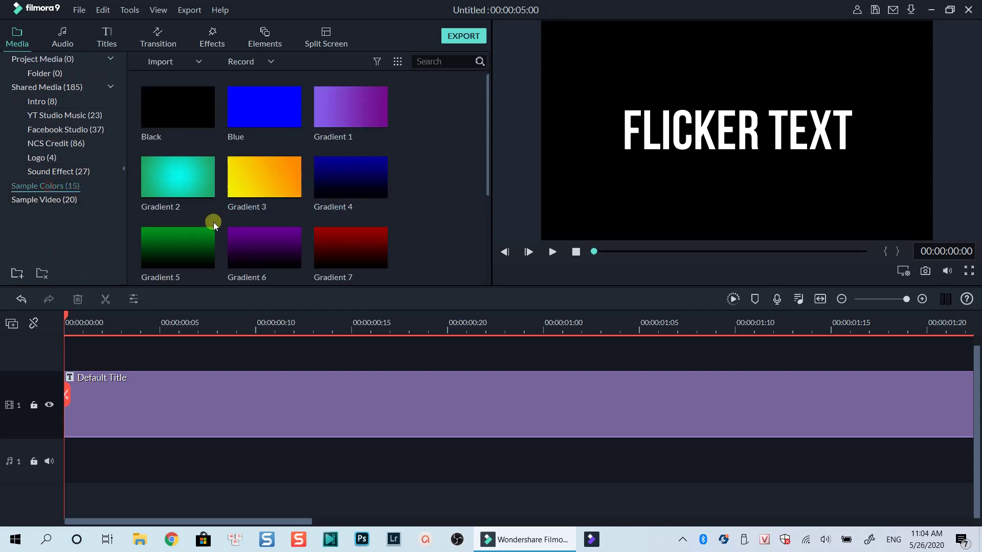
mouse_move(196, 124)
mouse_down()
mouse_move(141, 257)
mouse_move(71, 351)
mouse_up()
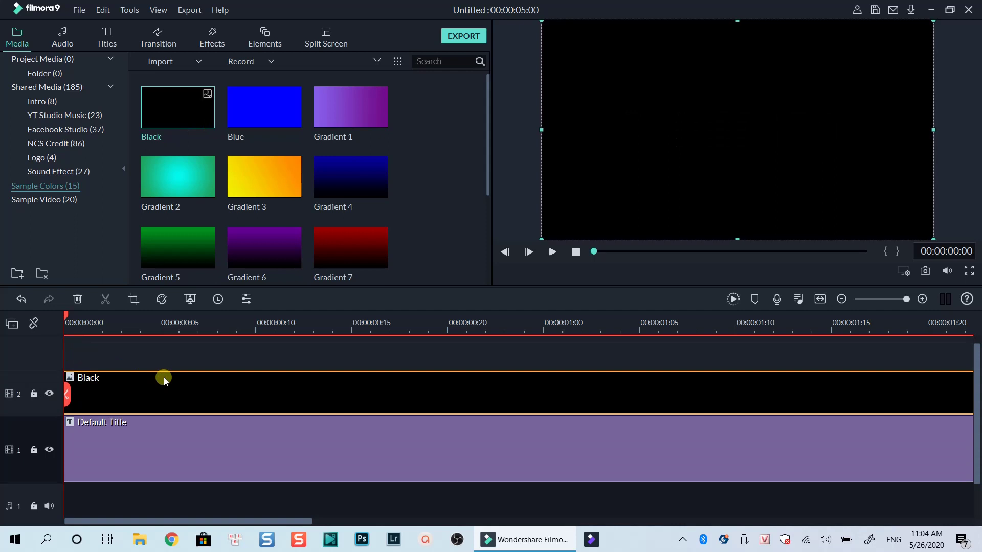
click(111, 345)
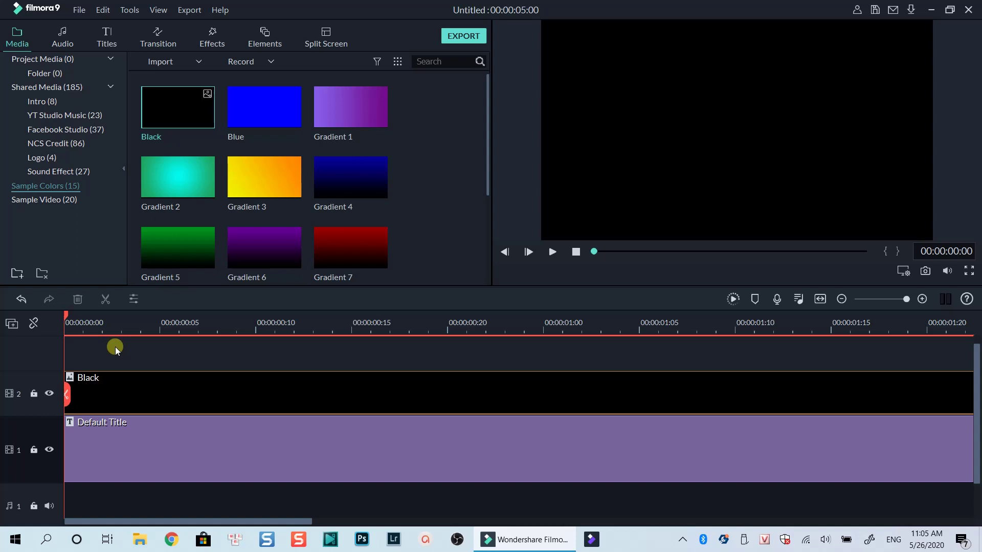
Split the black clip at frames 2, 4 and 6.
key(space)
key(Right)
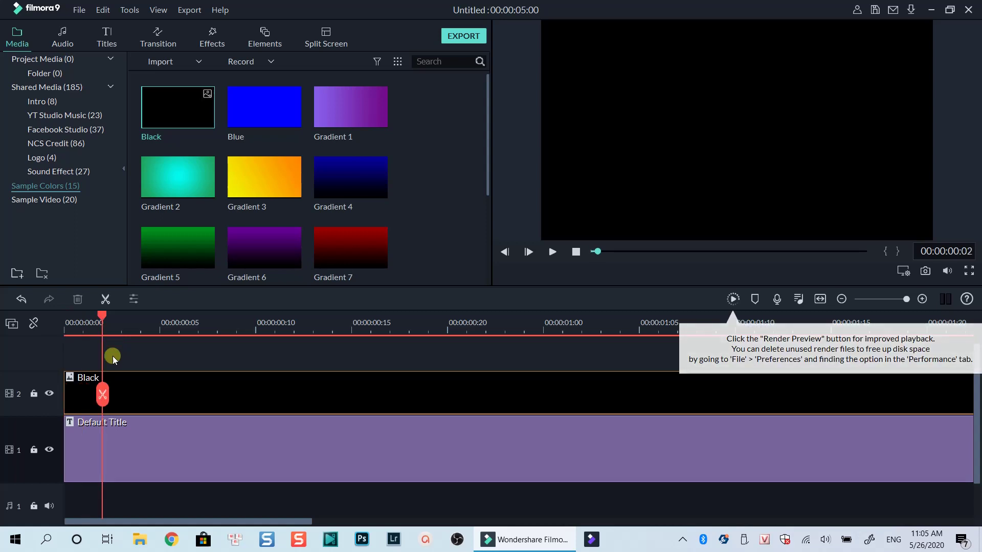
click(121, 386)
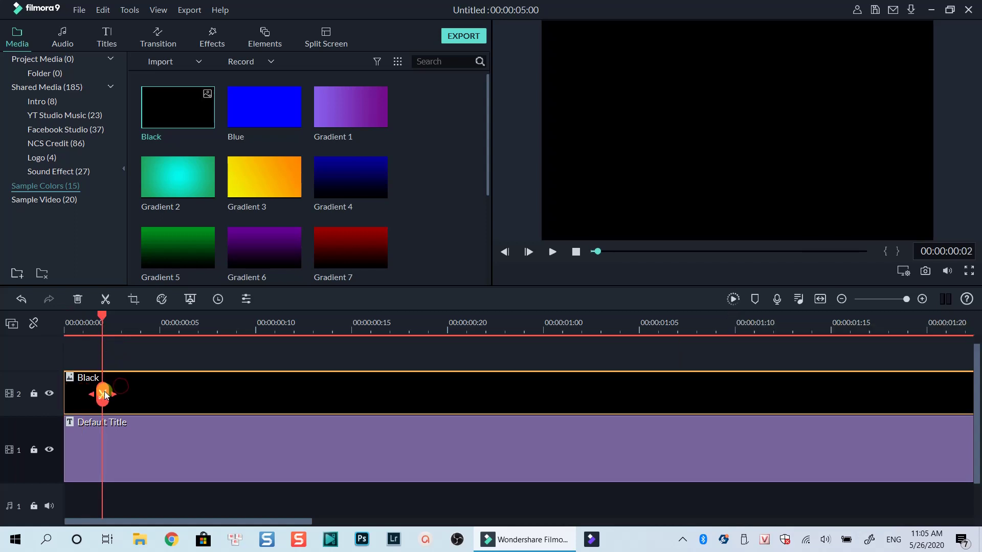
click(104, 396)
key(Right)
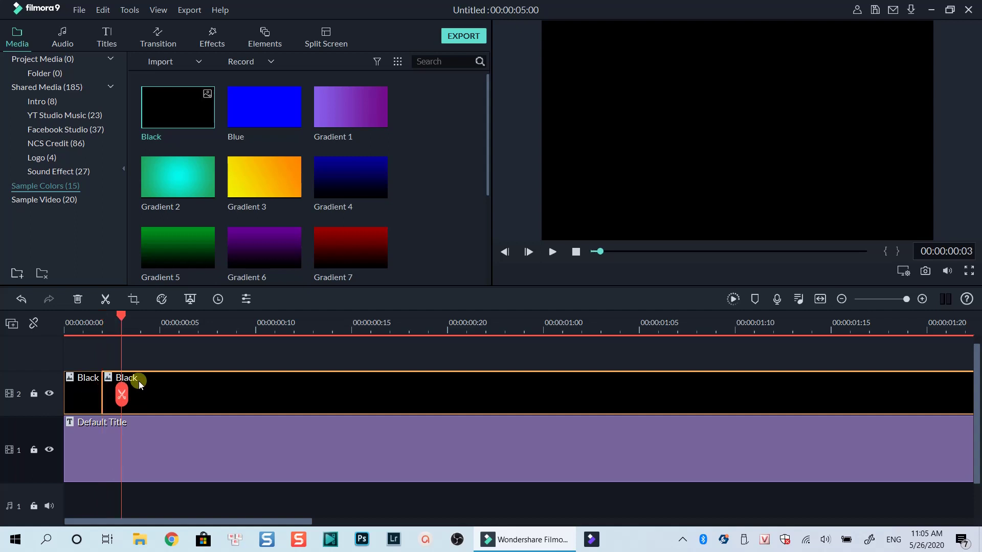
key(Right)
click(141, 395)
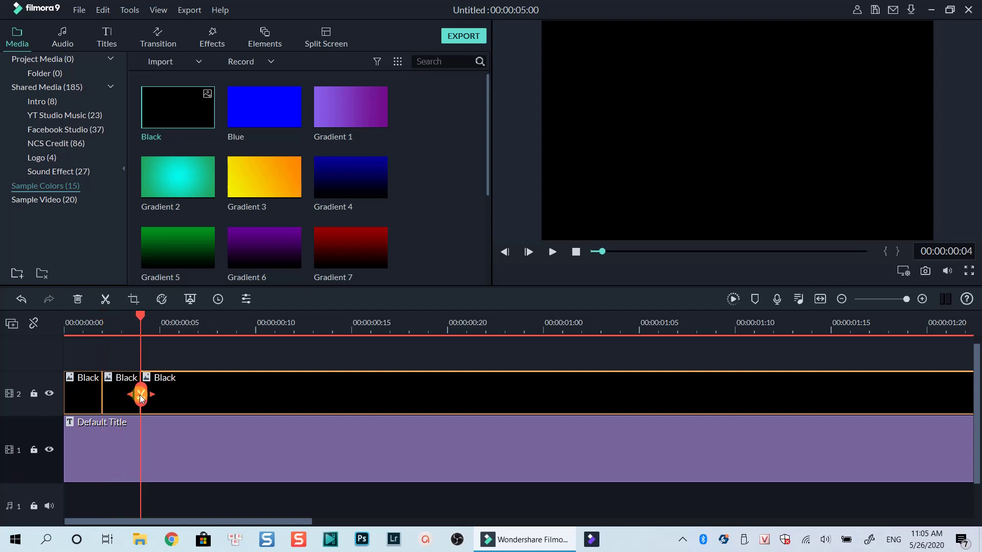
key(Right)
key(Right)
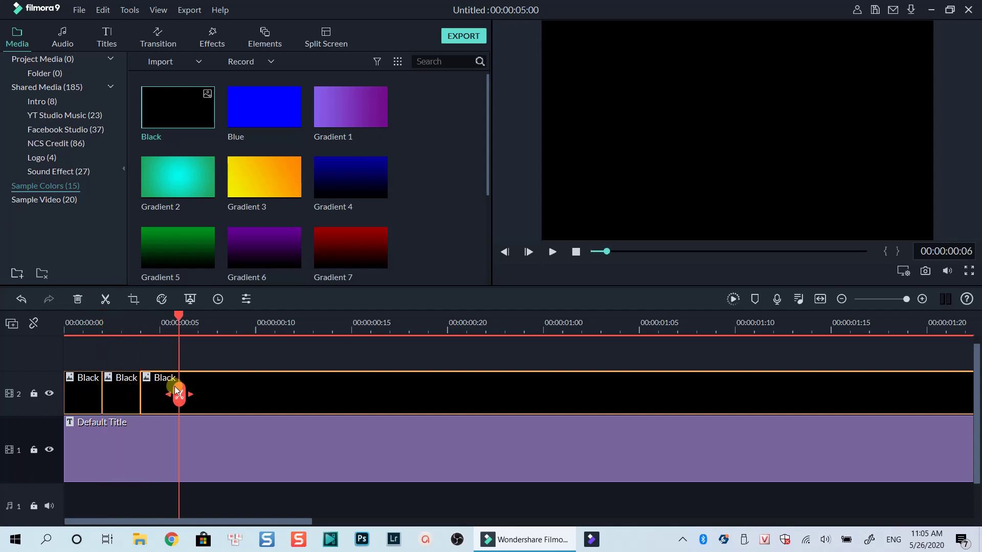
click(180, 394)
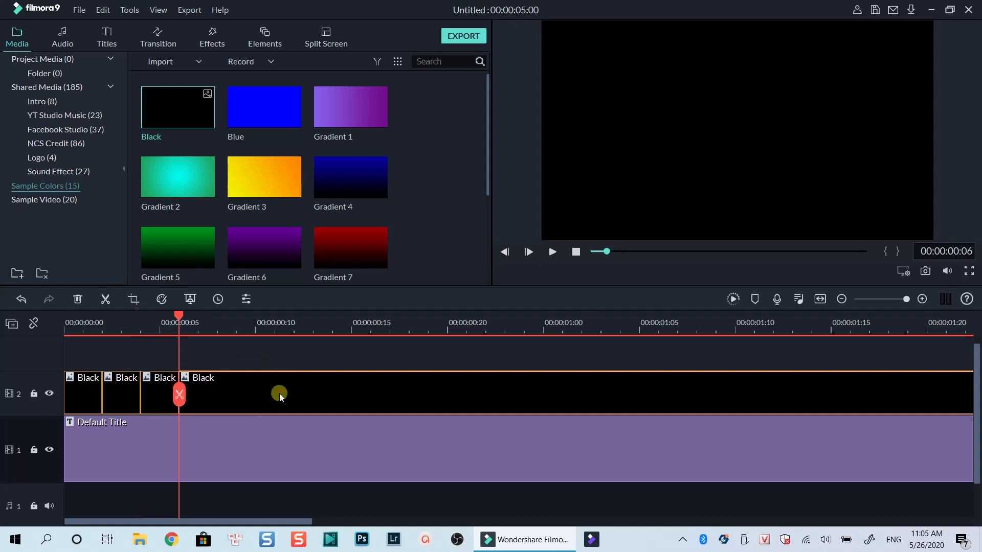
Delete the fourth and second black pieces and select the two remaining pieces.
key(Delete)
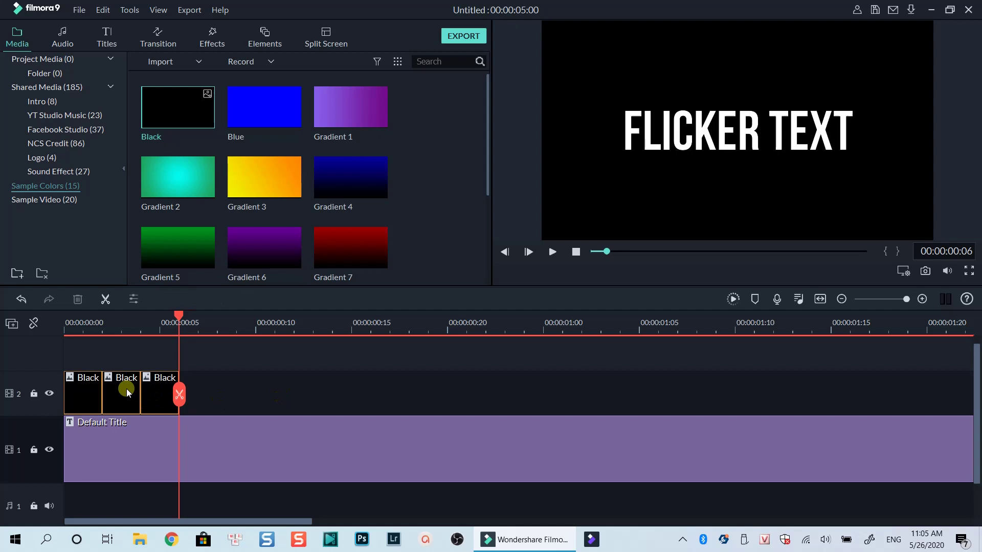
key(Delete)
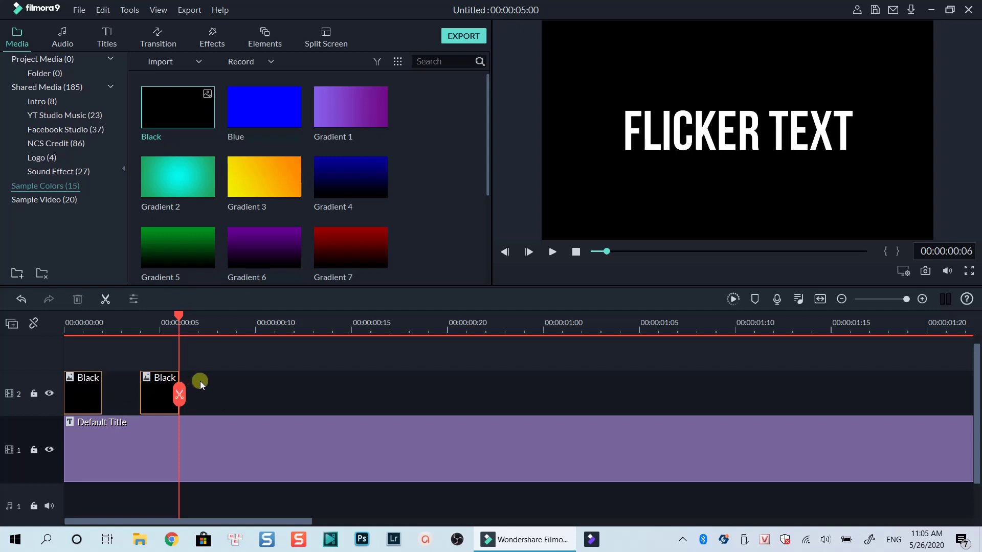
ctrl+click(84, 381)
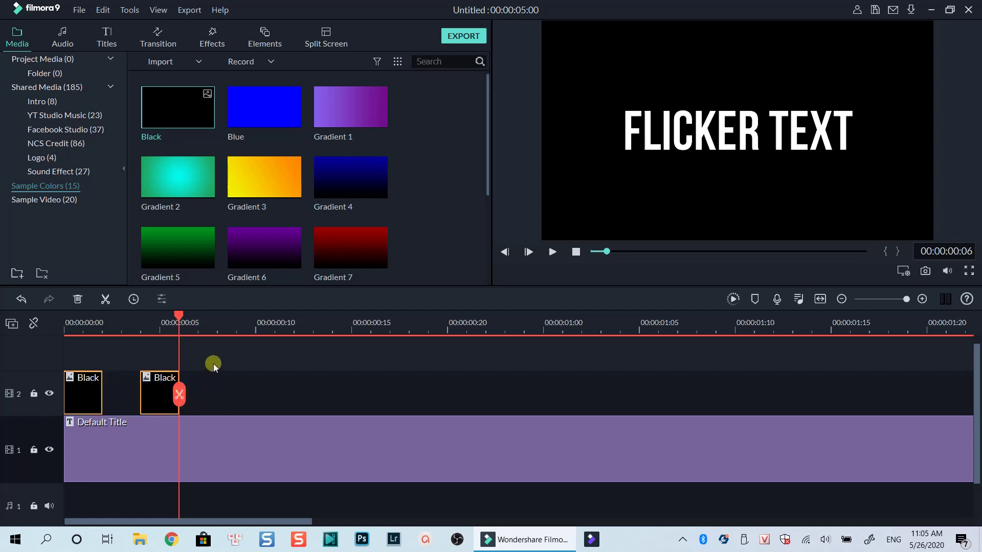
Paste the black pair two frames ahead, then undo the paste.
key(Right)
key(Right)
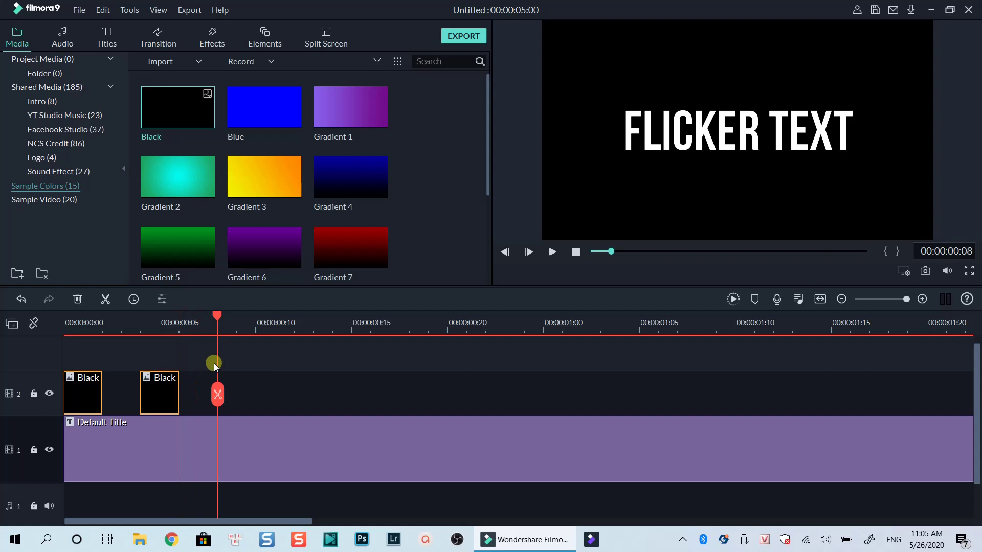
key(ctrl+v)
key(ctrl+z)
Lock the title track and paste repeated pairs of black clips along track 2.
click(35, 452)
key(ctrl+v)
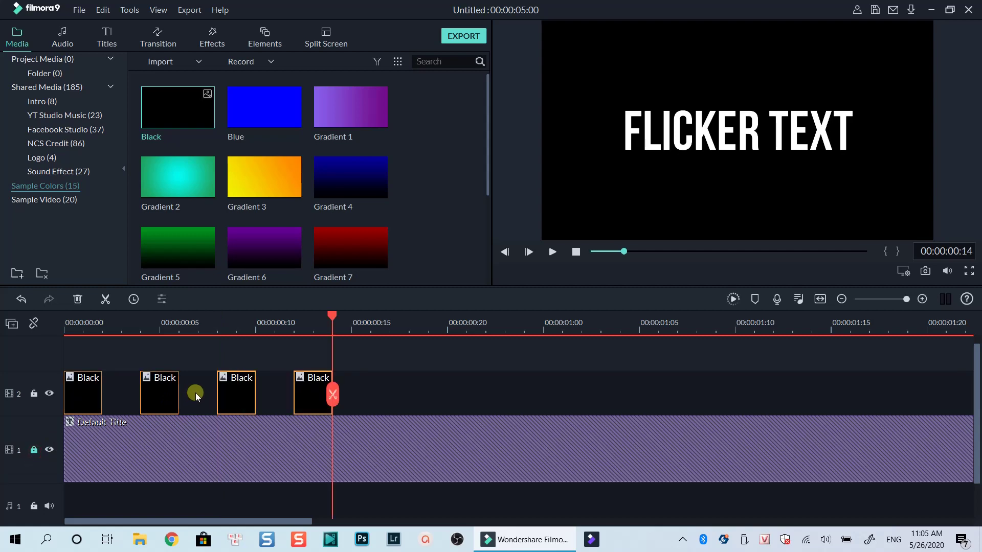
key(Right)
key(Right)
key(ctrl+v)
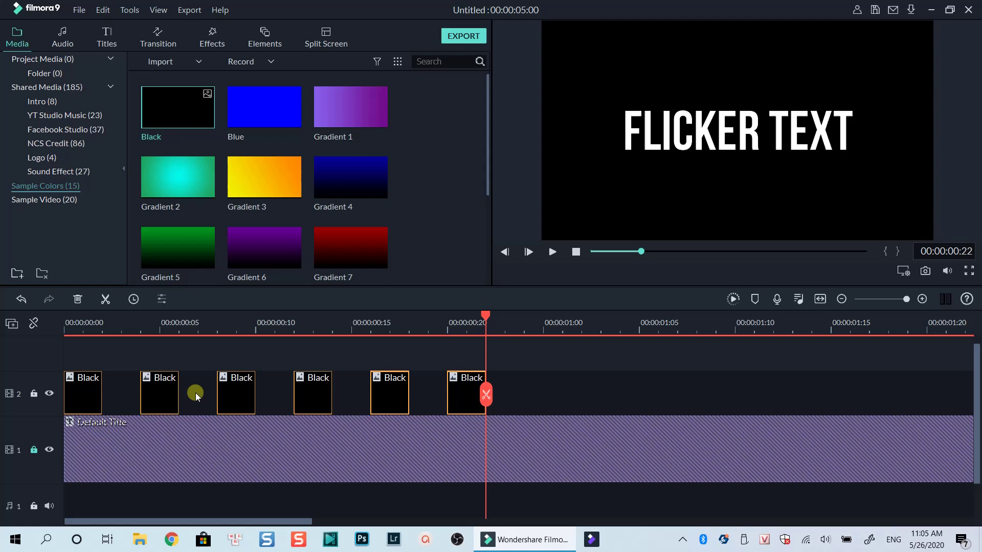
key(Right)
key(Right)
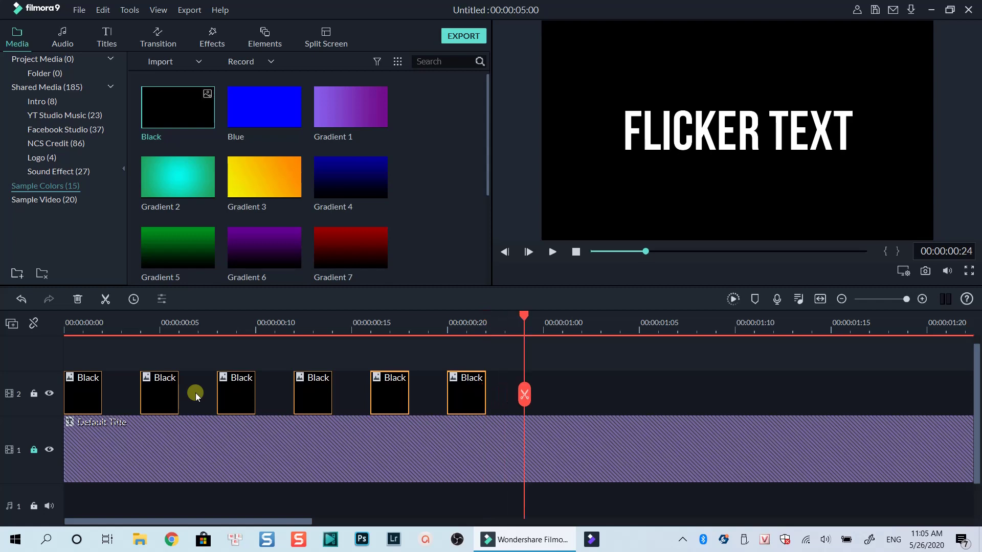
key(ctrl+v)
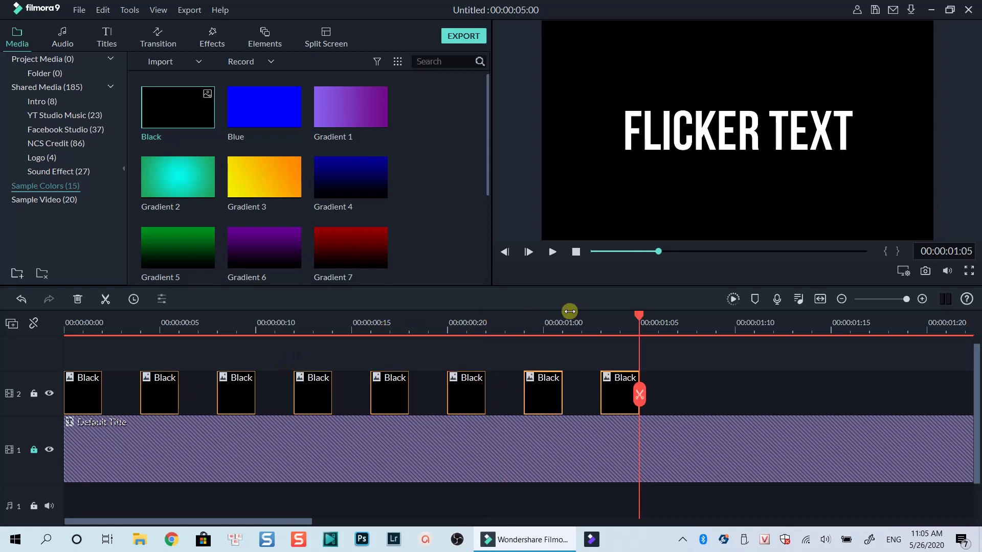
Paste the eight black clips at about 00:00:04:00 and shift them slightly left.
click(818, 299)
drag(314, 399, 81, 366)
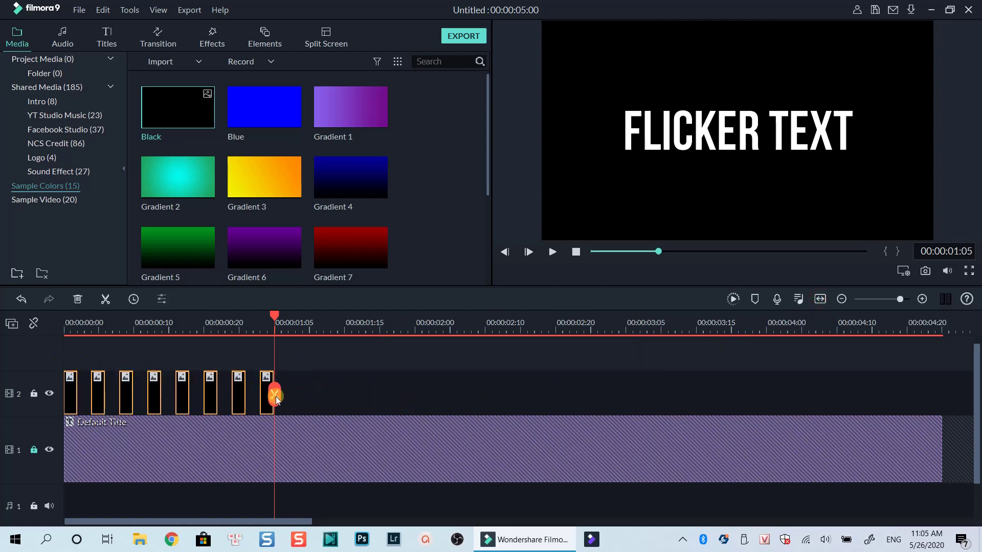
click(834, 330)
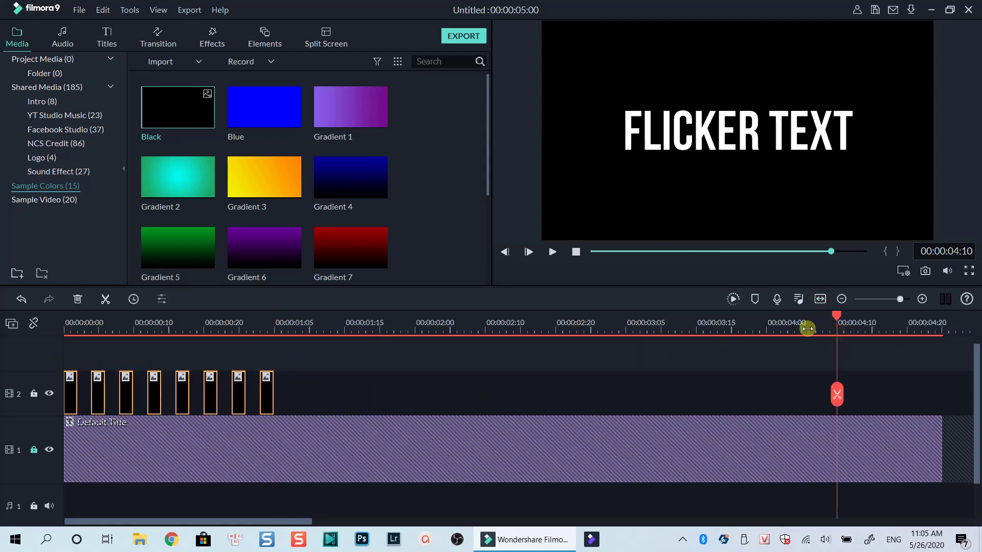
click(767, 330)
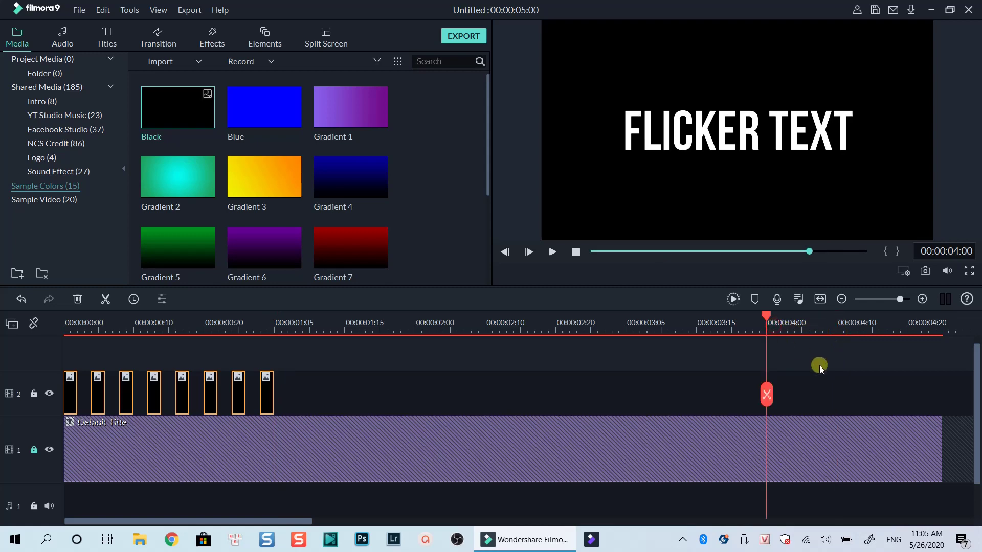
key(ctrl+v)
drag(837, 389, 795, 392)
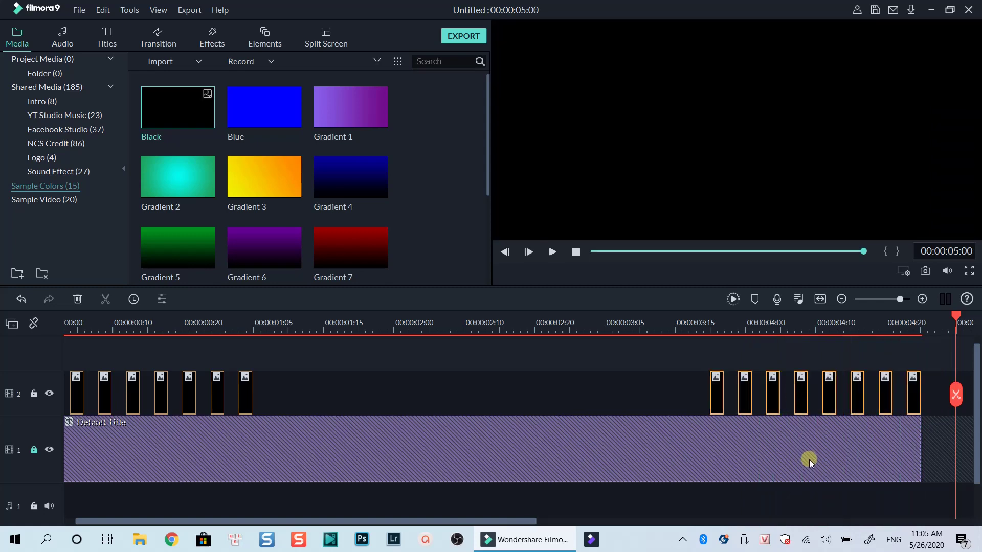
Fit the whole timeline in view and clear the selection.
click(555, 386)
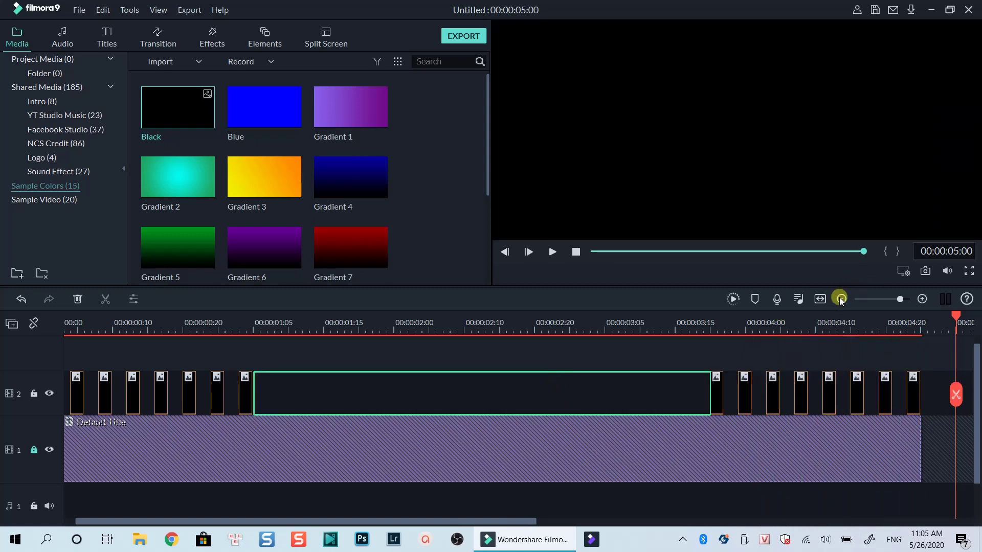
click(823, 299)
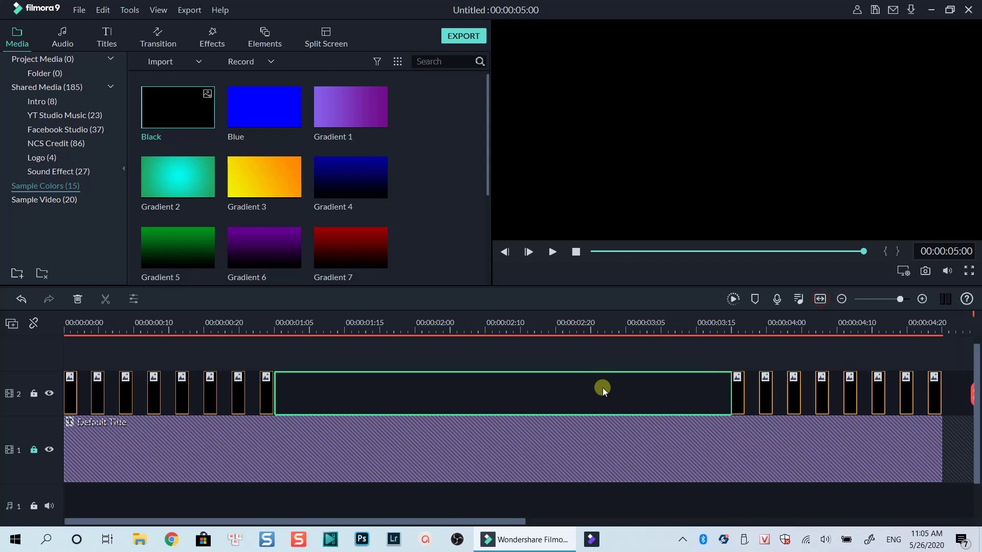
click(478, 493)
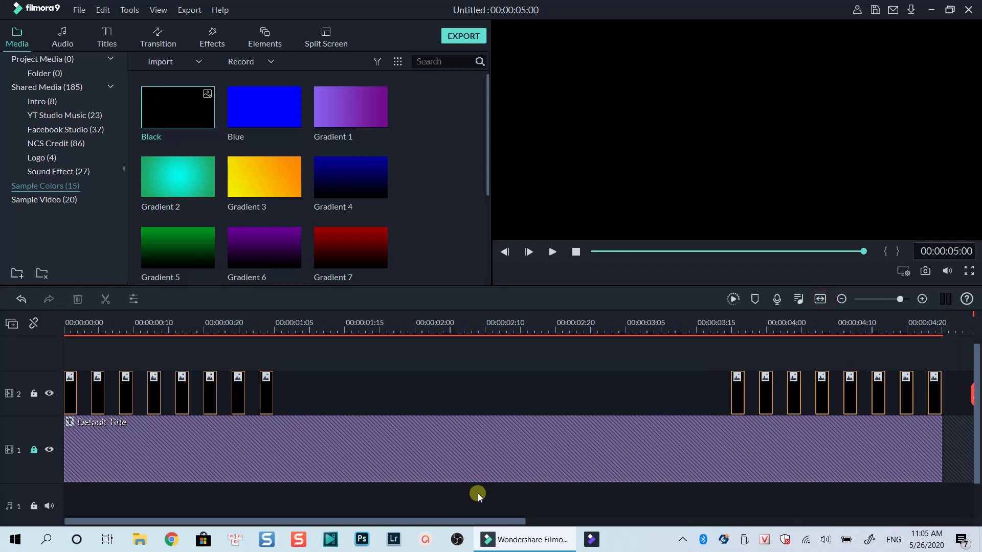
Render a preview and play the flicker effect from the start.
click(731, 299)
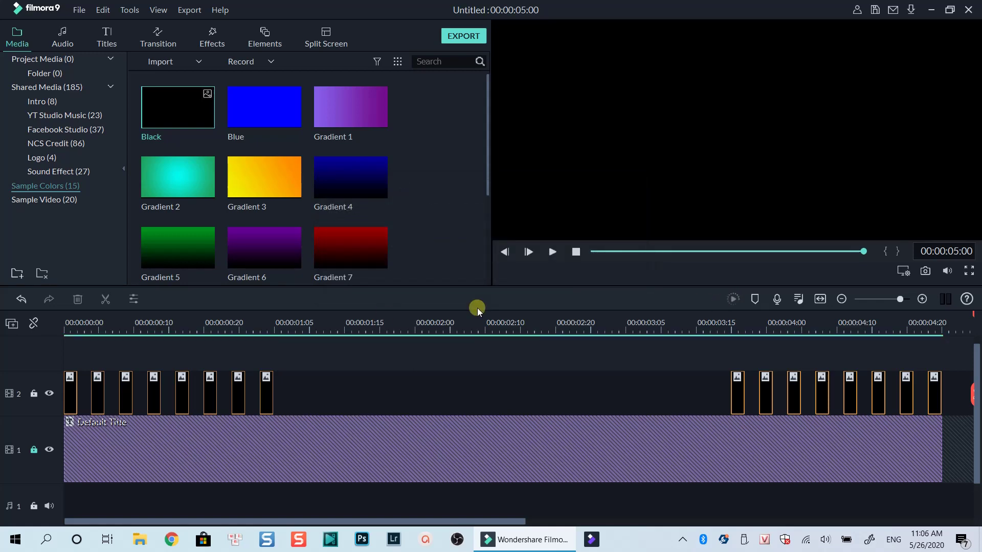
click(69, 326)
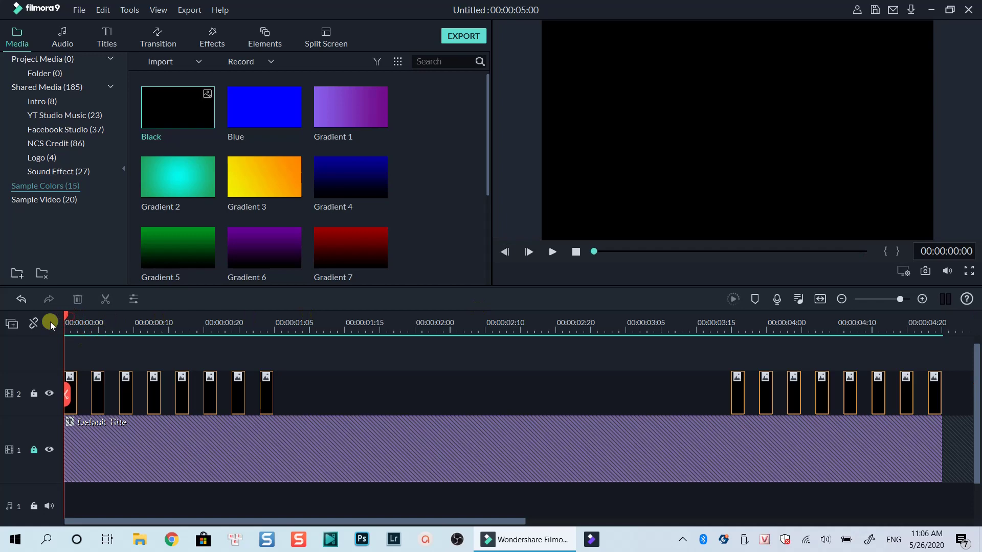
key(space)
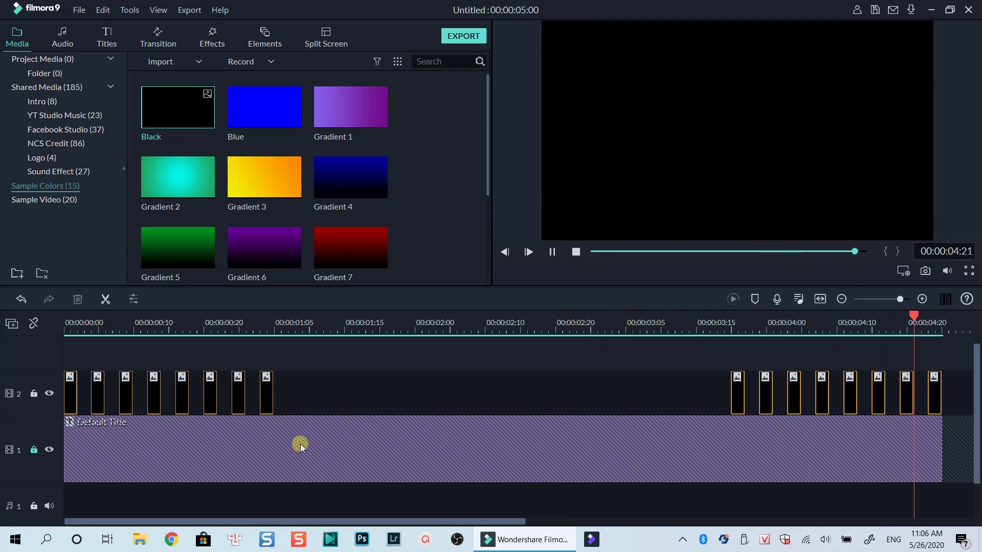
Unlock the title track, trim the title to 00:00:04:02, and select the ending black clips.
click(412, 381)
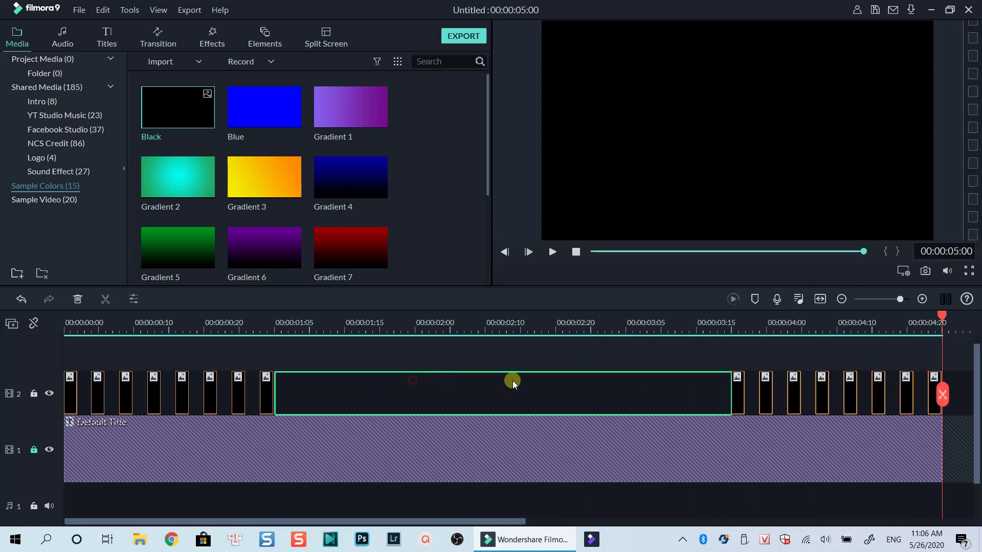
click(31, 449)
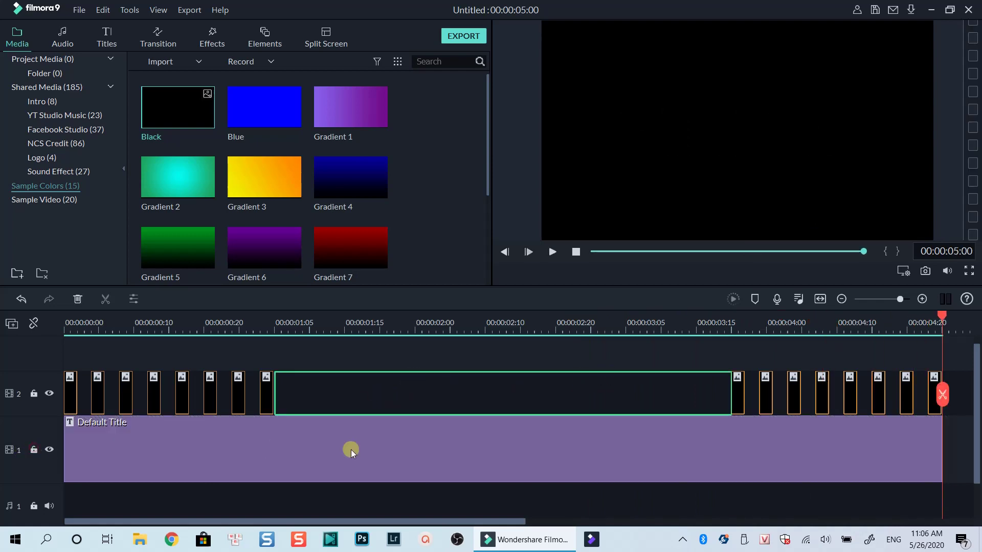
click(491, 450)
drag(941, 444, 780, 457)
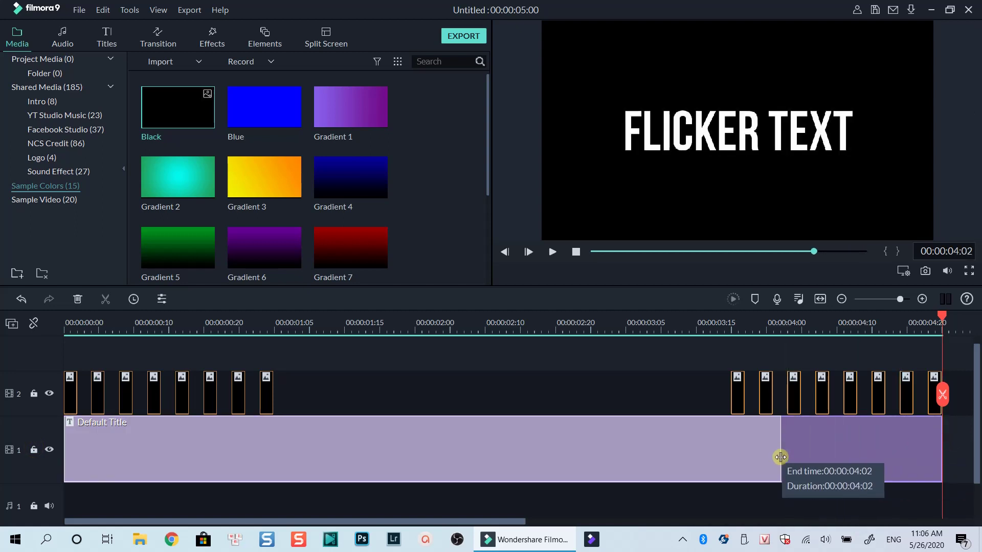
mouse_move(948, 358)
mouse_down()
mouse_move(720, 397)
mouse_move(567, 385)
mouse_up()
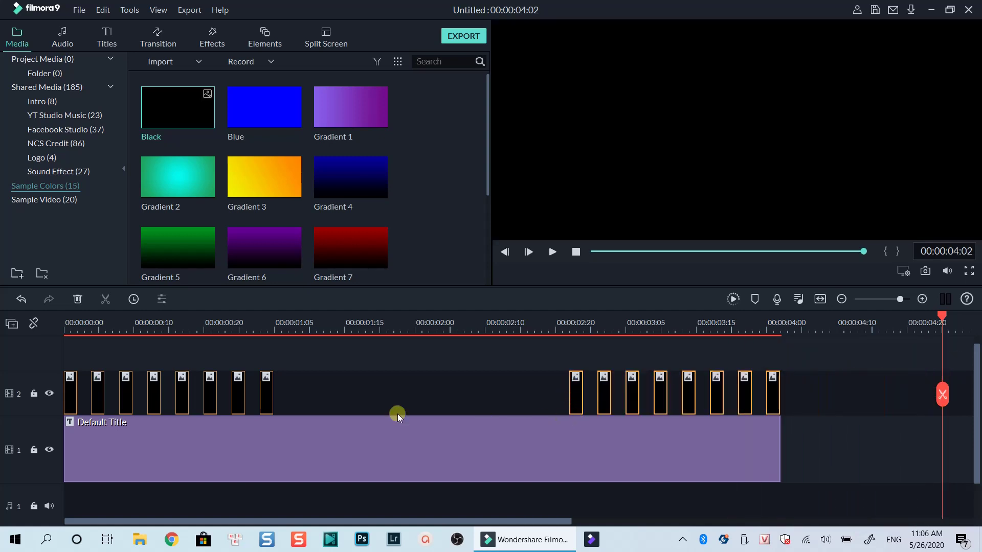
click(66, 323)
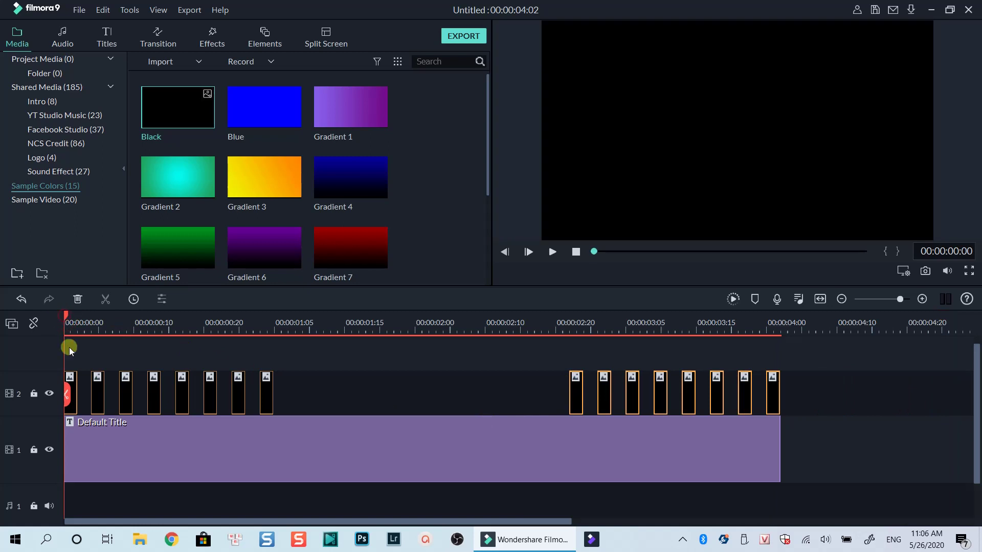
key(space)
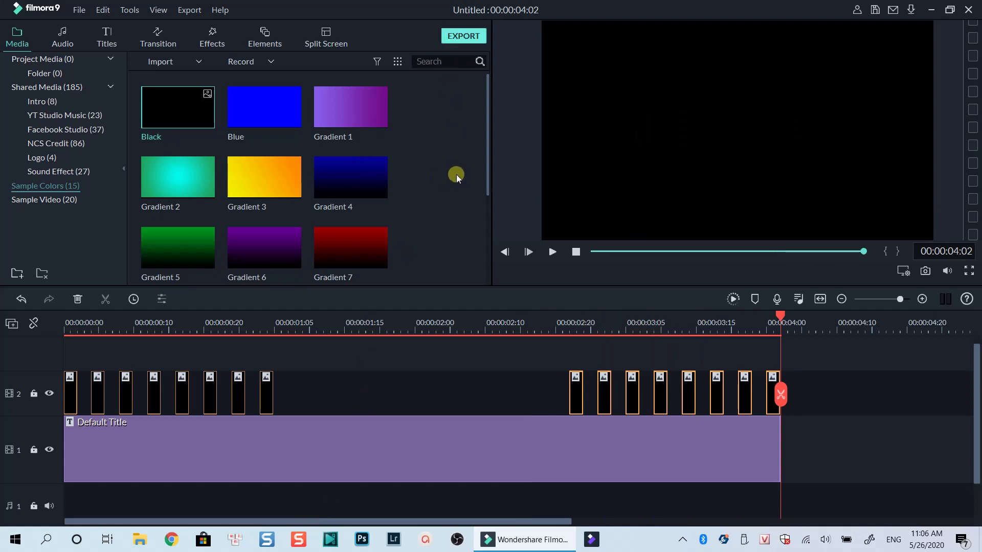
Export the project under the name 'Flicker Text'.
key(ctrl+e)
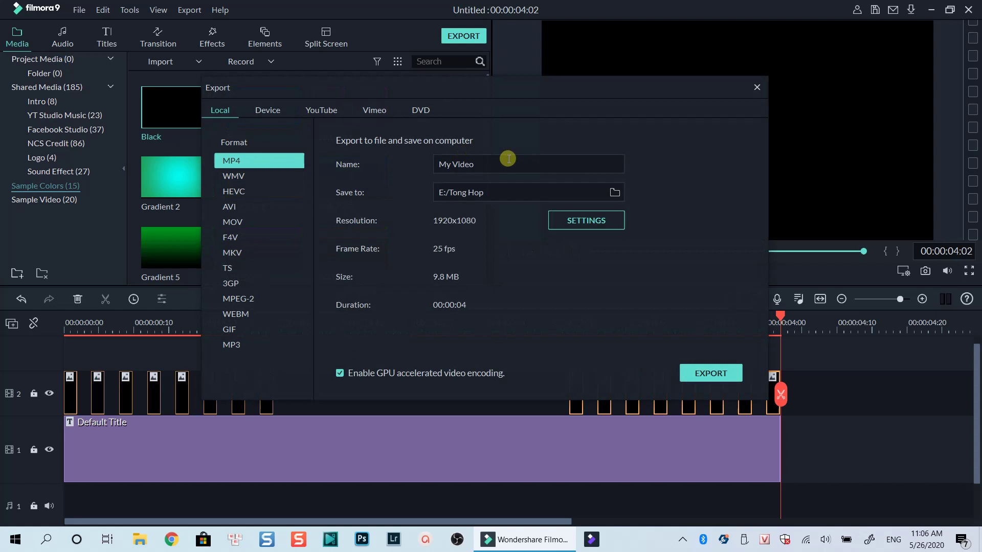
drag(488, 165, 397, 167)
text(Flic)
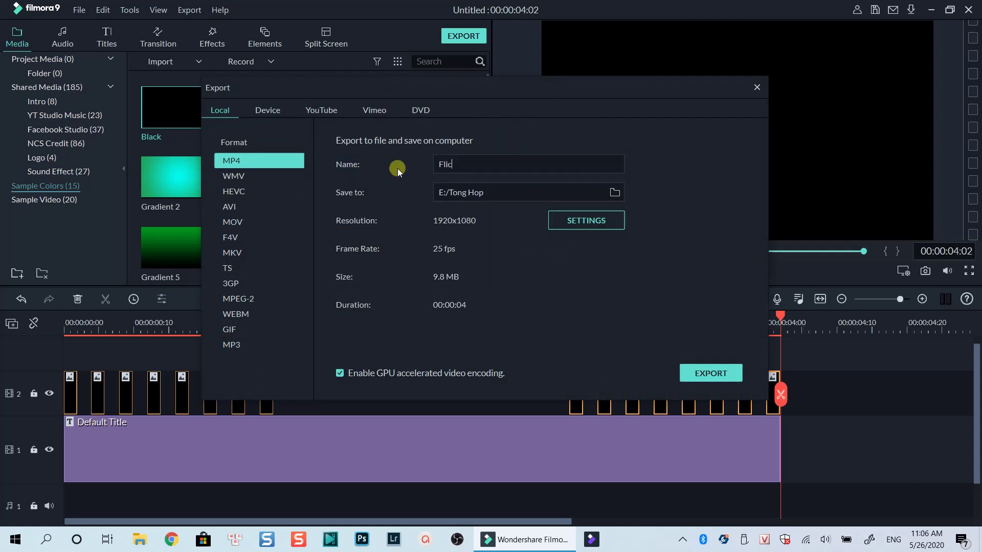
text(ker Text)
click(701, 375)
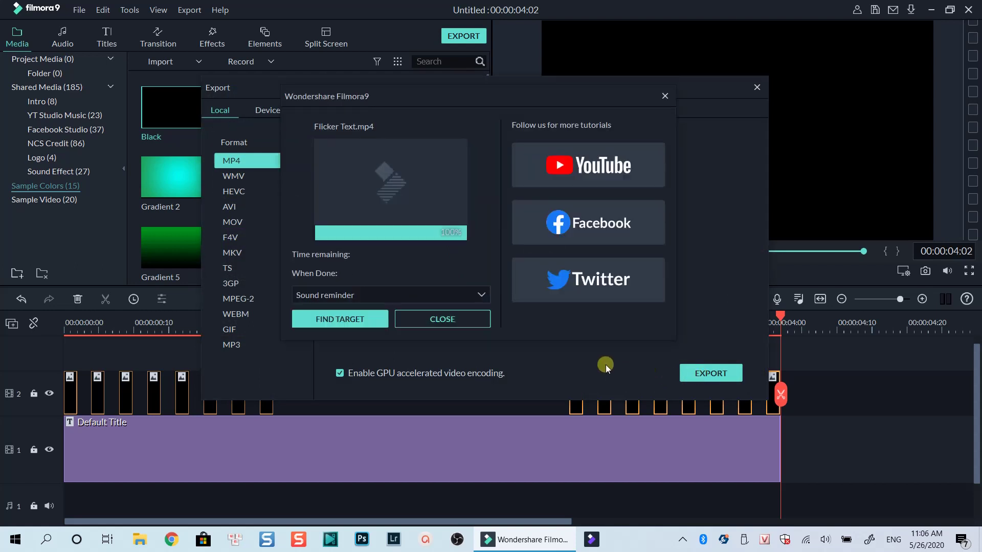
Show the exported file, close the export windows, and return to the project folder.
click(349, 321)
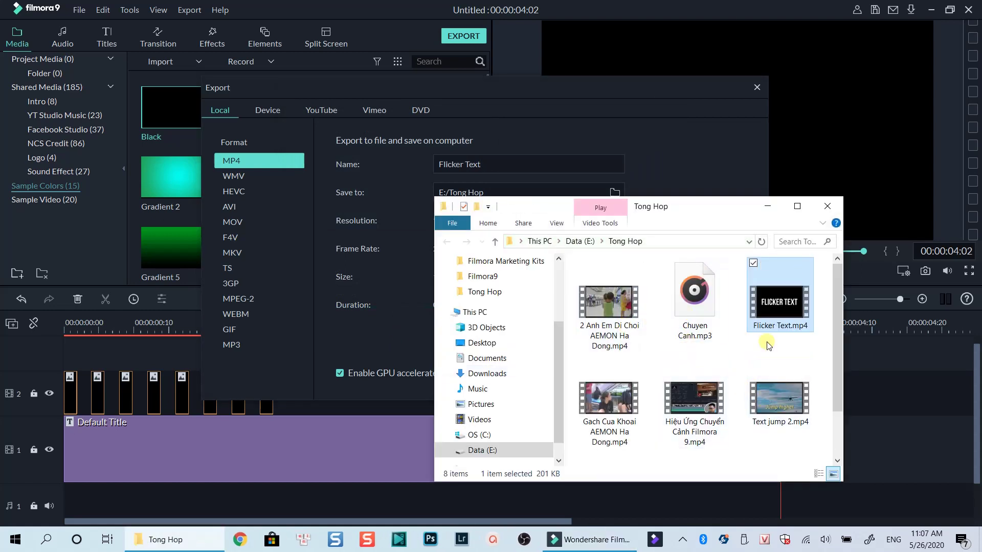
click(759, 86)
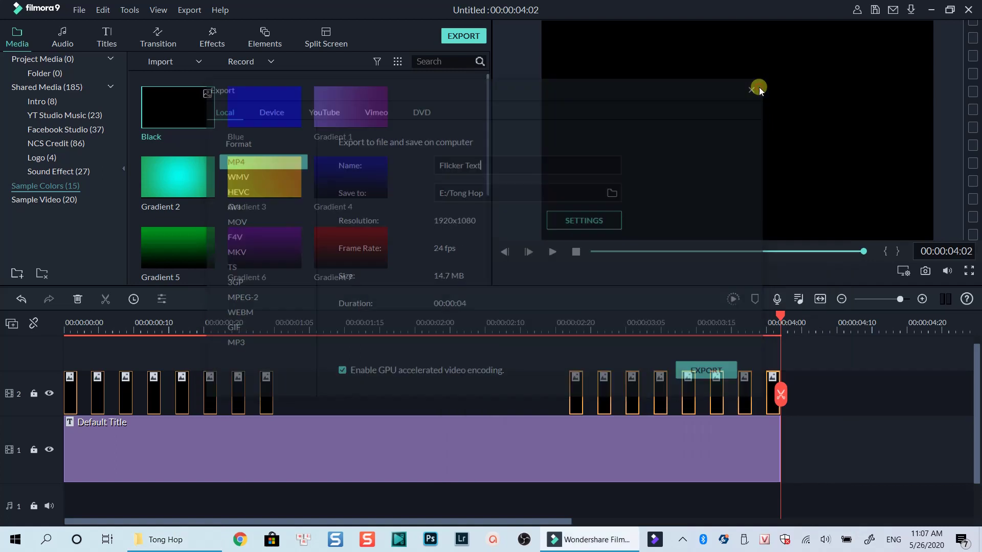
click(31, 78)
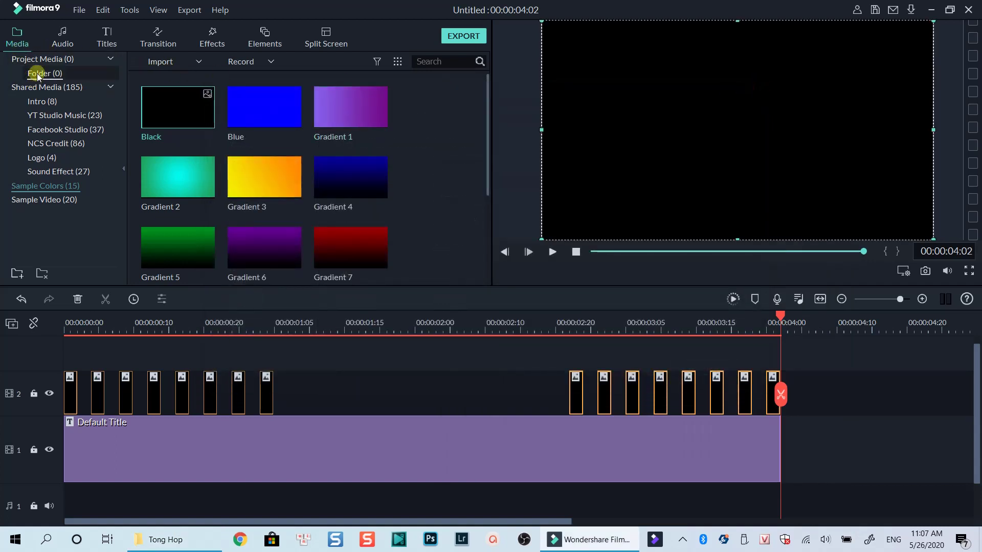
click(481, 456)
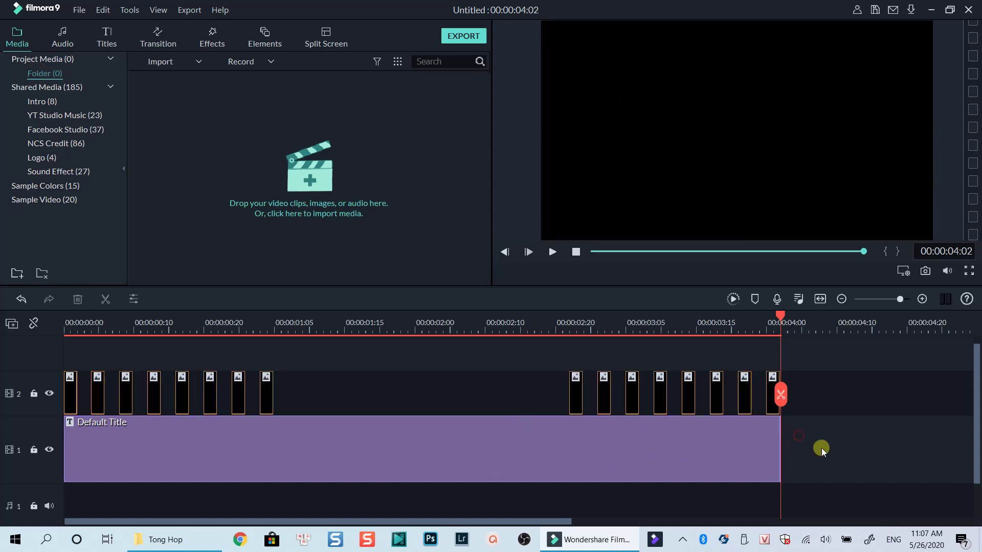
Delete every clip on both tracks and put the Islands sample video on track 1.
drag(837, 471, 50, 365)
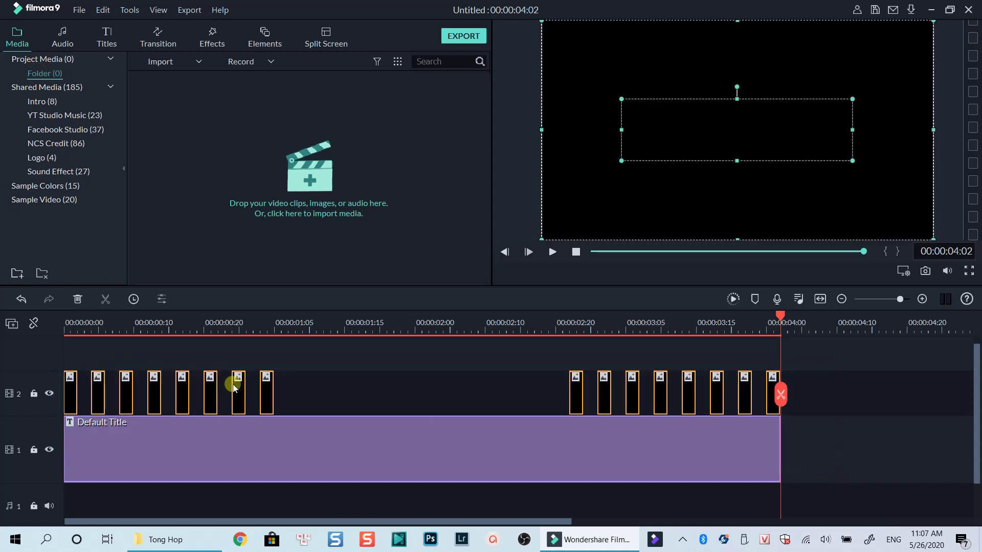
key(Delete)
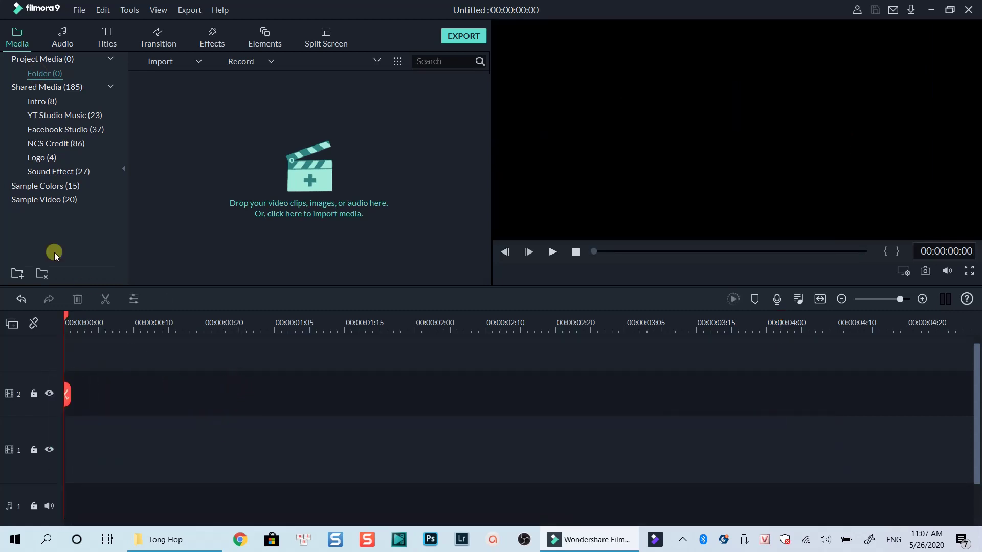
click(23, 196)
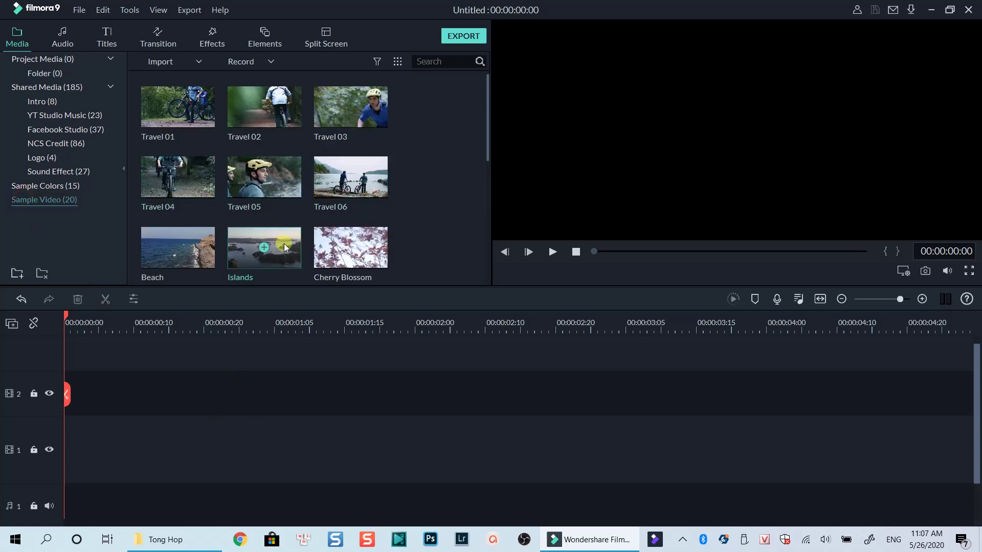
drag(282, 249, 66, 451)
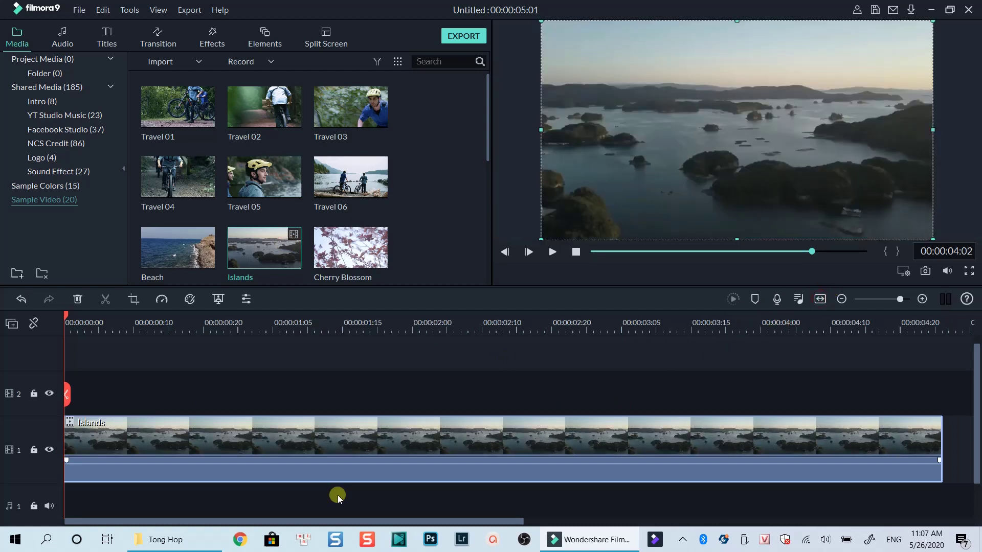
click(42, 73)
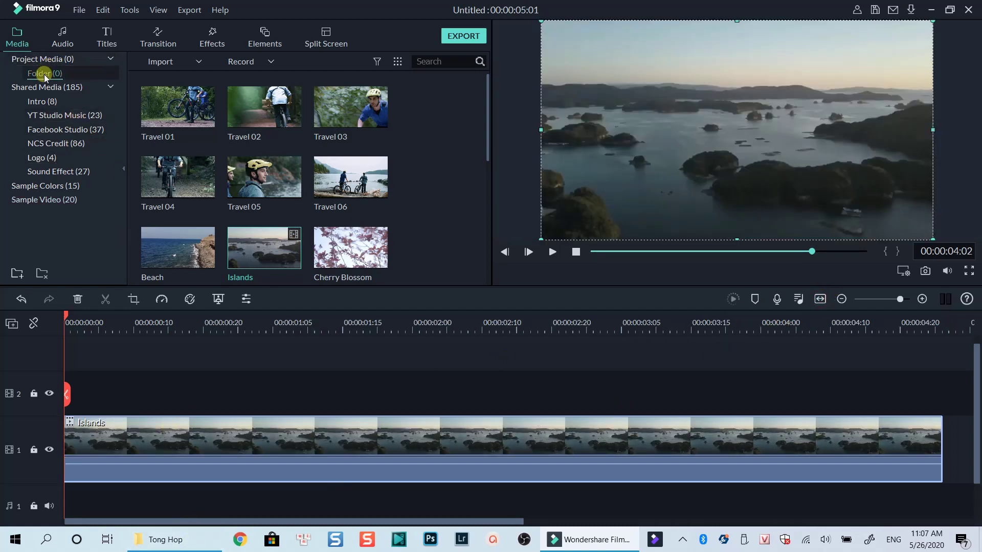
Import Flicker Text.mp4 onto track 2 above the Islands footage and preview it.
click(195, 540)
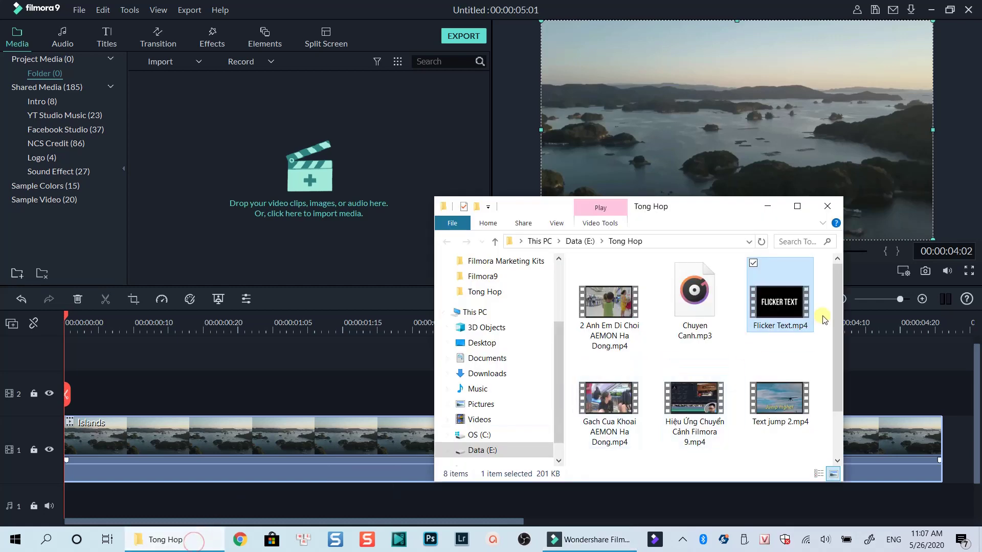
mouse_move(782, 307)
mouse_down()
mouse_move(220, 141)
mouse_move(105, 385)
mouse_up()
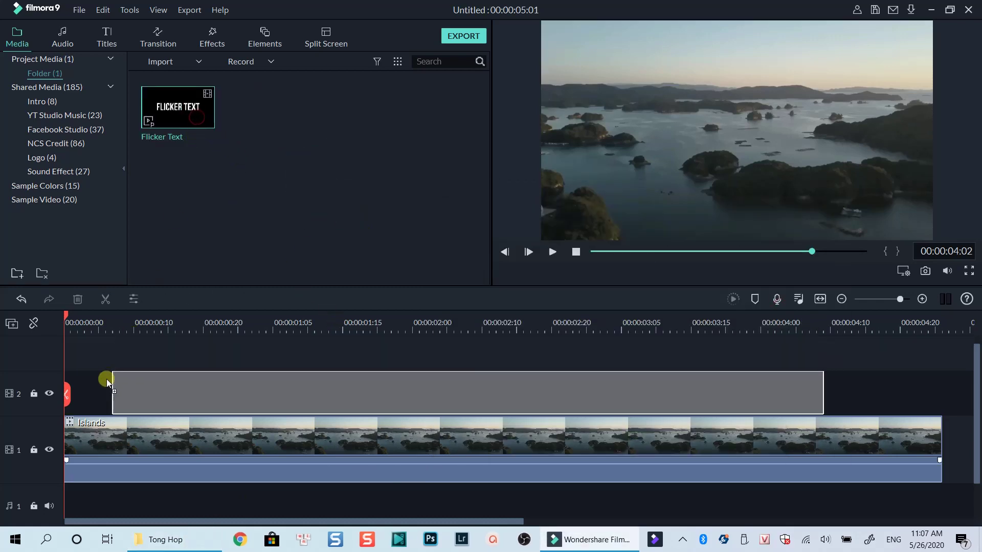
key(space)
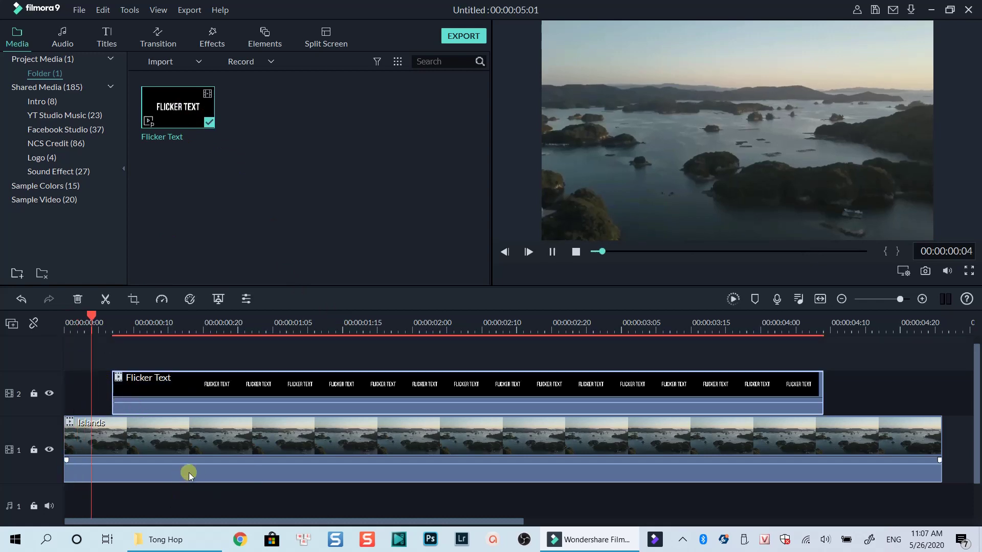
key(space)
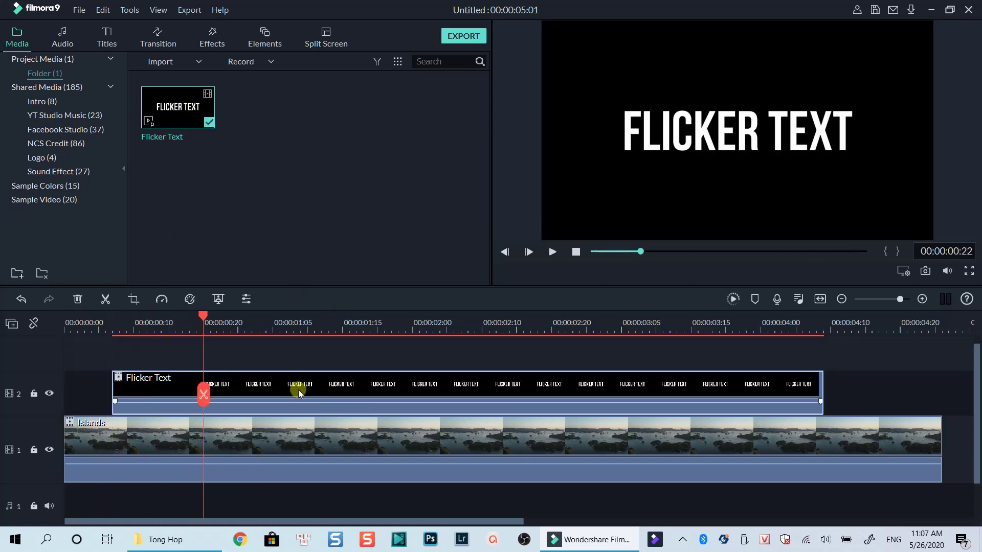
Set the Flicker Text clip's compositing blending mode to Screen.
double_click(298, 390)
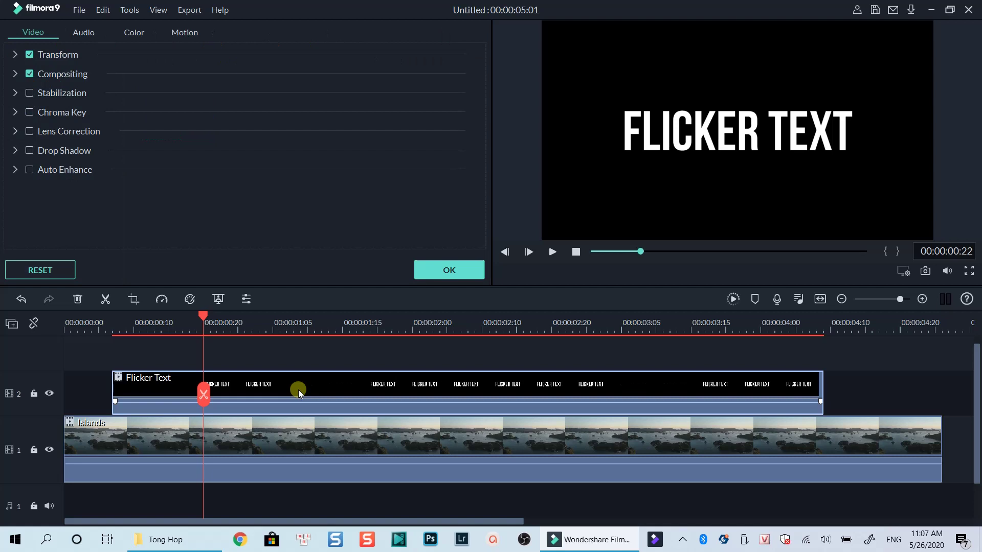
click(14, 73)
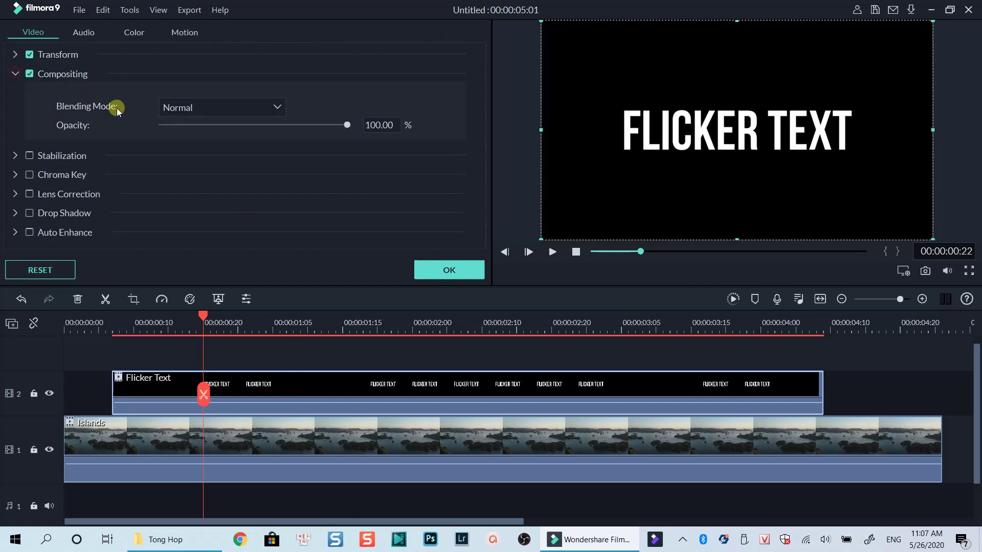
click(223, 111)
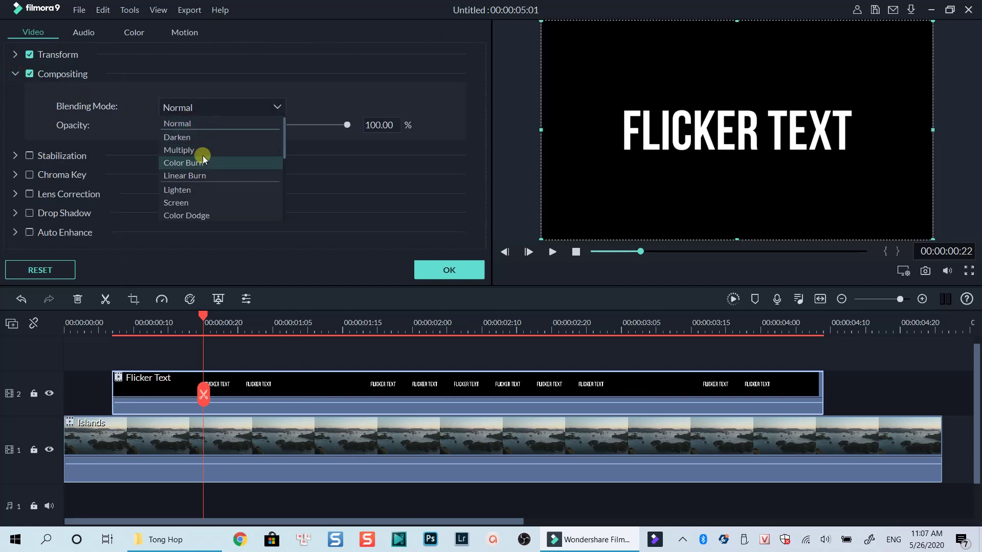
click(190, 202)
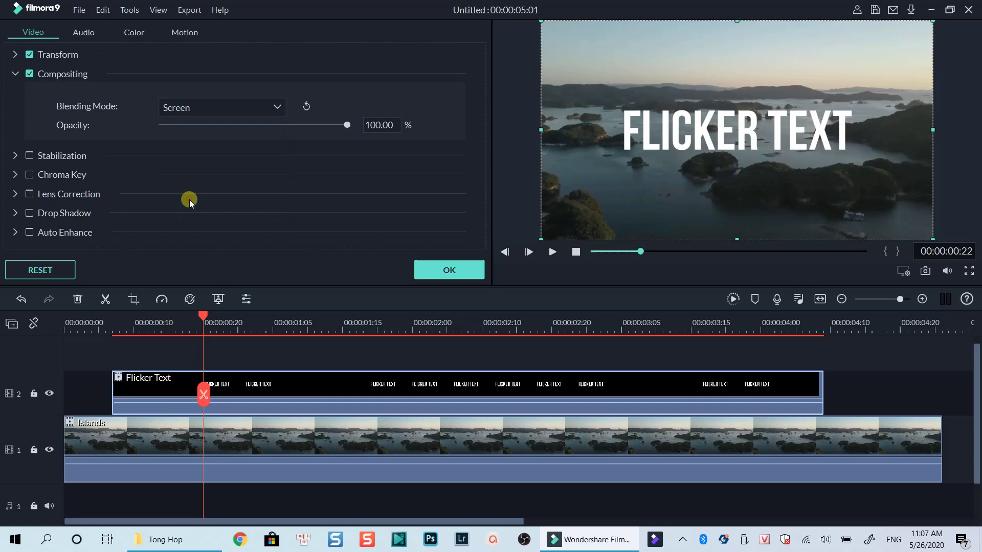
click(435, 275)
Play the composited Screen-blend result from the start.
click(89, 330)
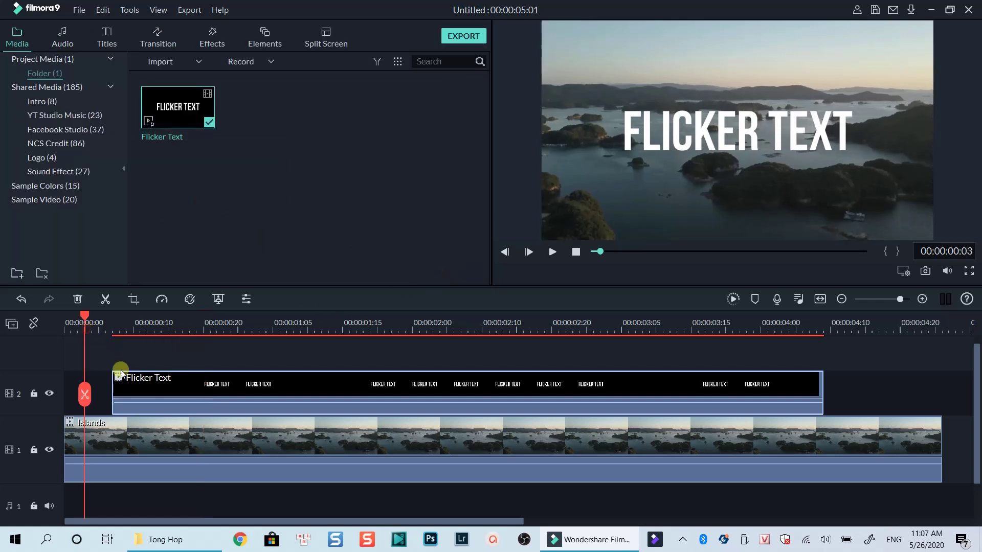
key(space)
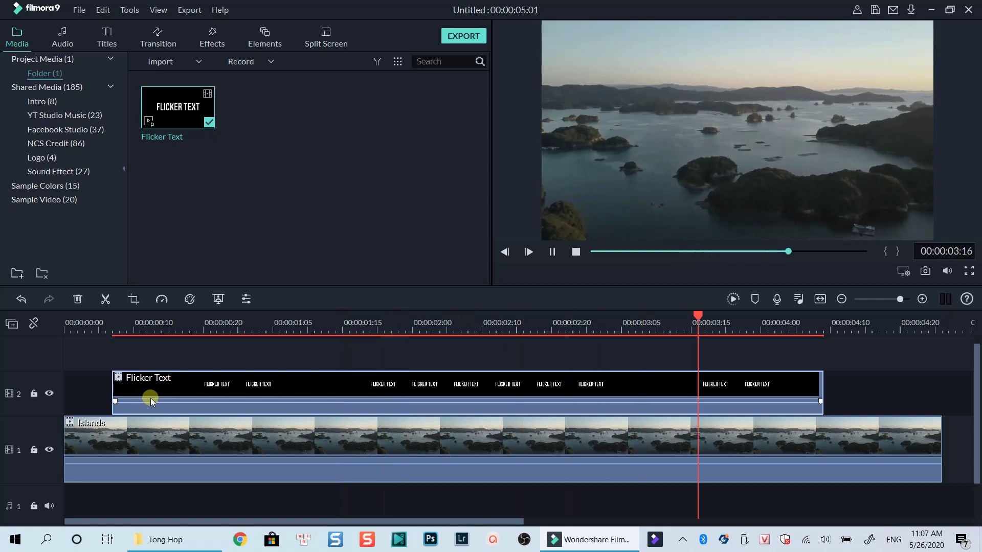
key(space)
key(space)
key(space)
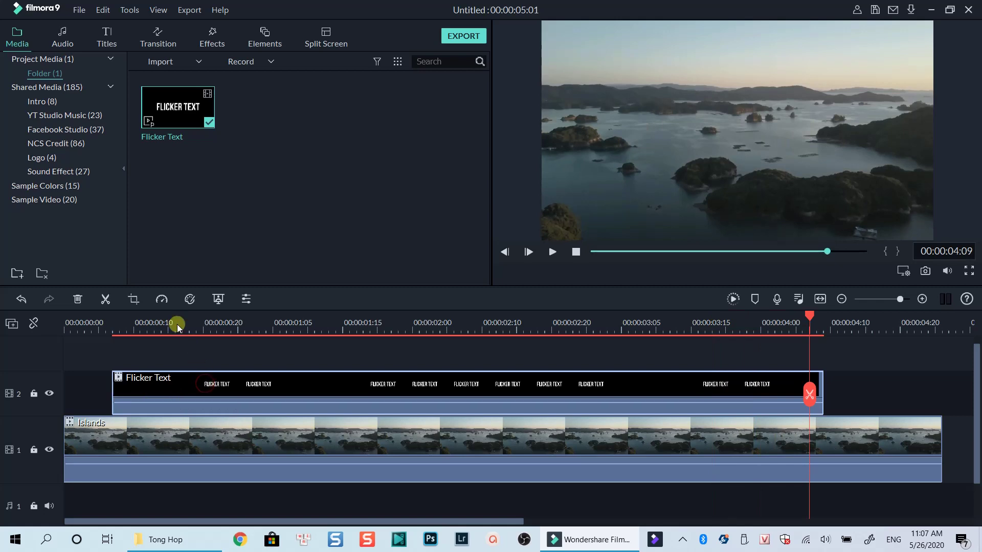
Apply a Pan & Zoom to the text clip with start and end framing swapped.
click(131, 299)
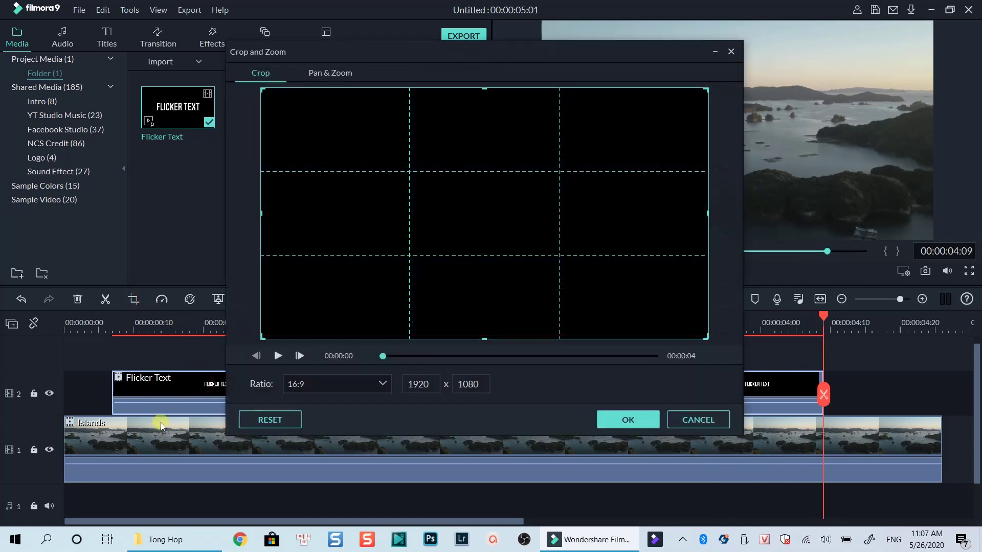
click(327, 74)
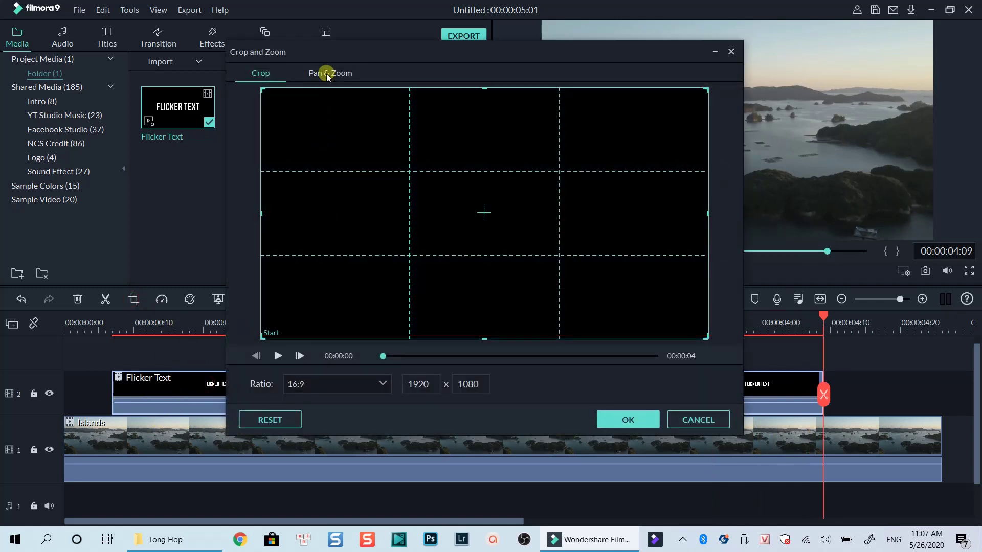
click(279, 356)
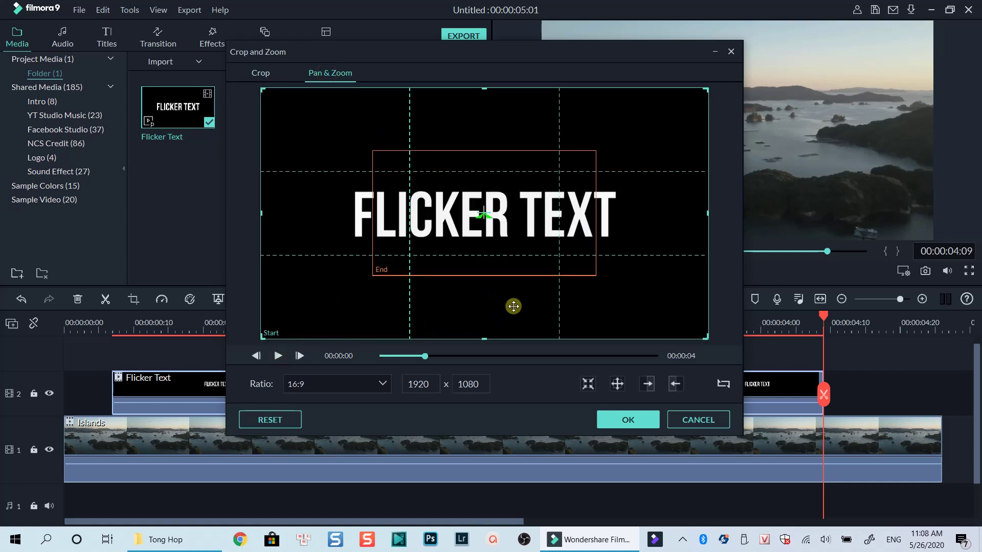
click(617, 385)
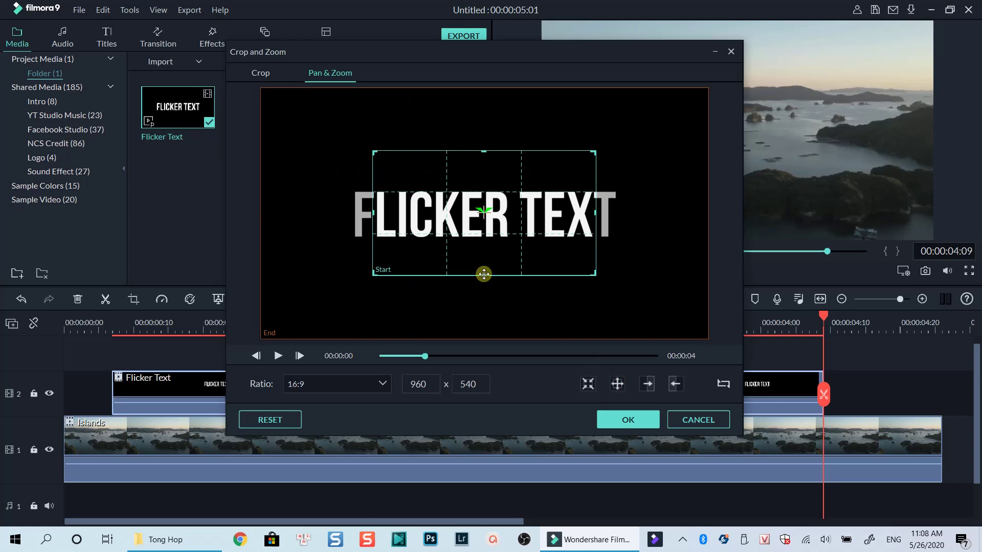
click(625, 421)
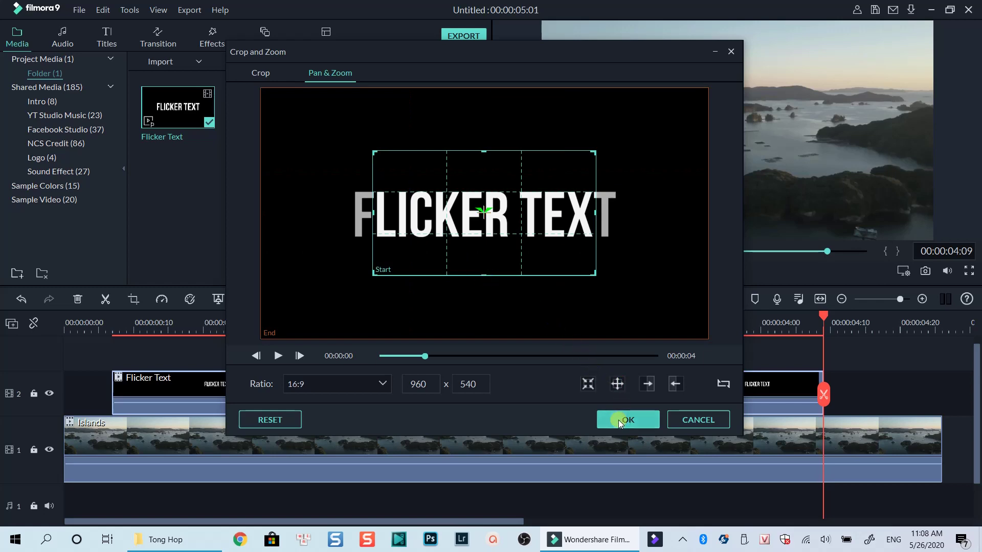
click(66, 331)
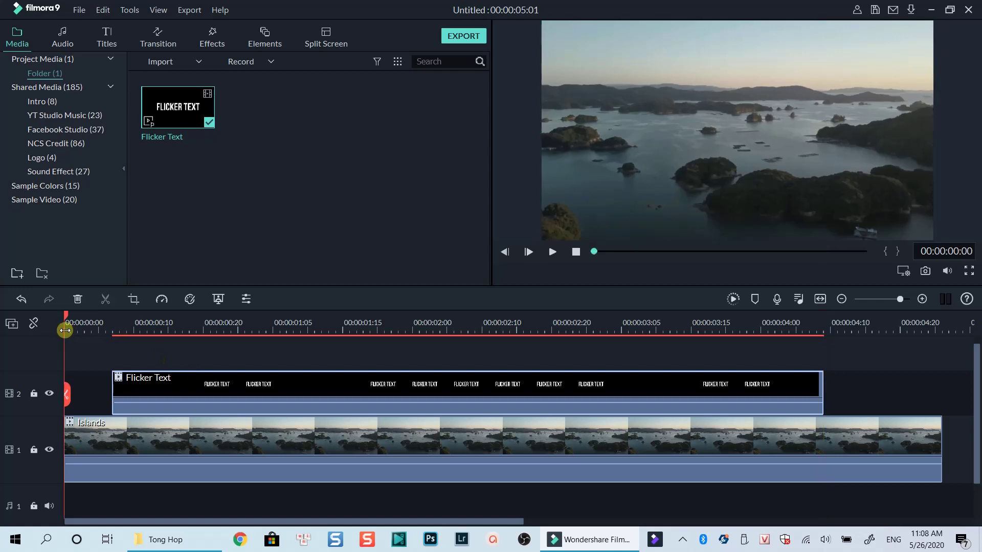
key(space)
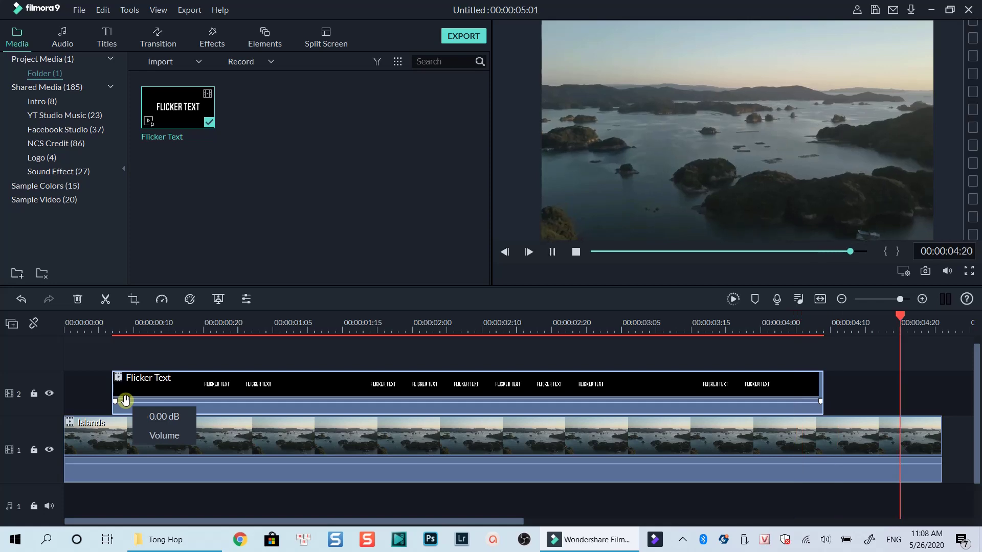
Open the MP4 export window and select the output name to rename it 'Flicker Text Effect'.
click(459, 38)
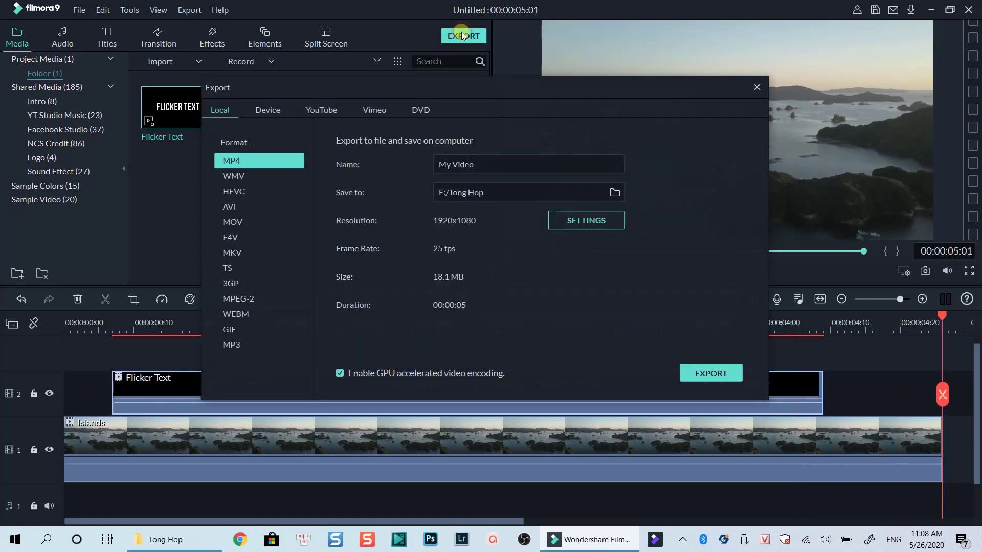
triple_click(476, 169)
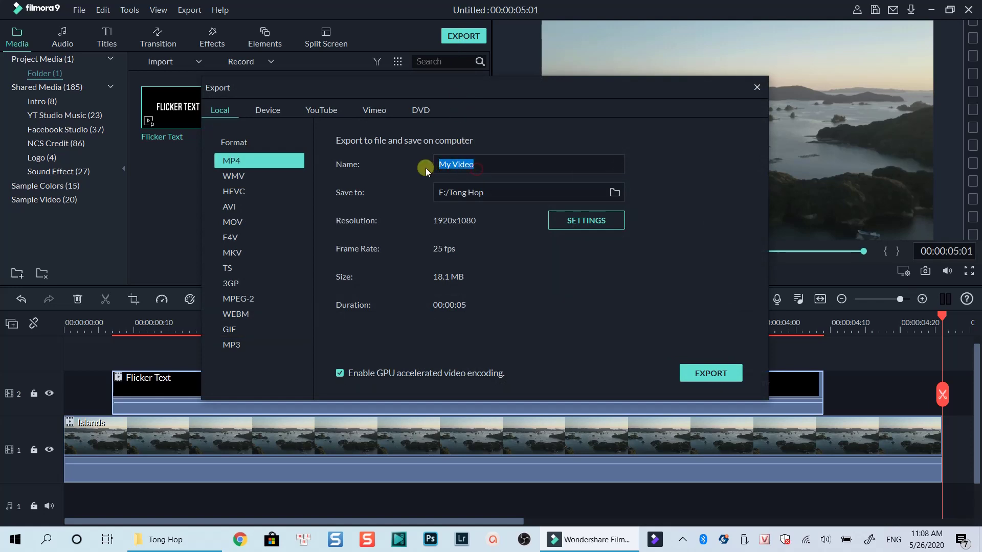
text(Flicker T)
text(ext E)
text(ffect)
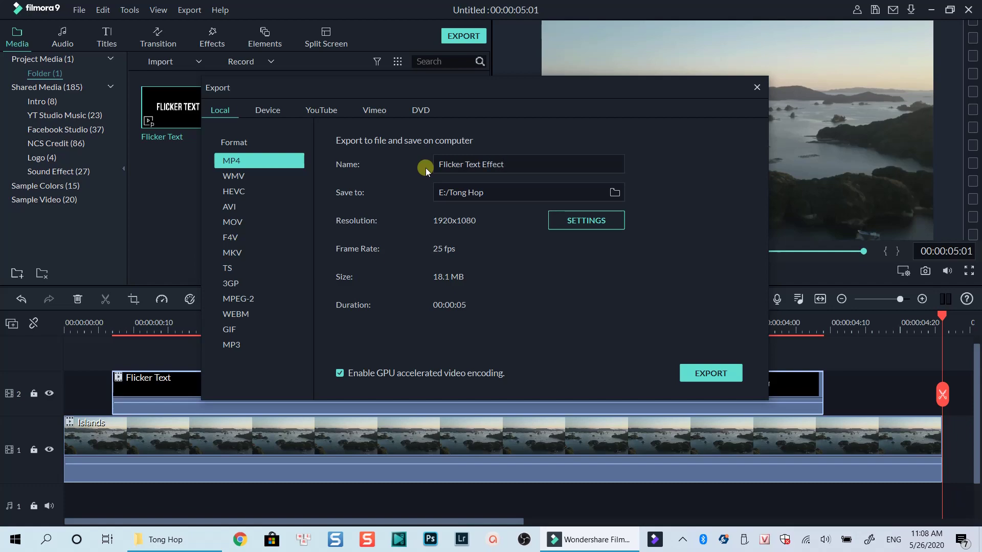